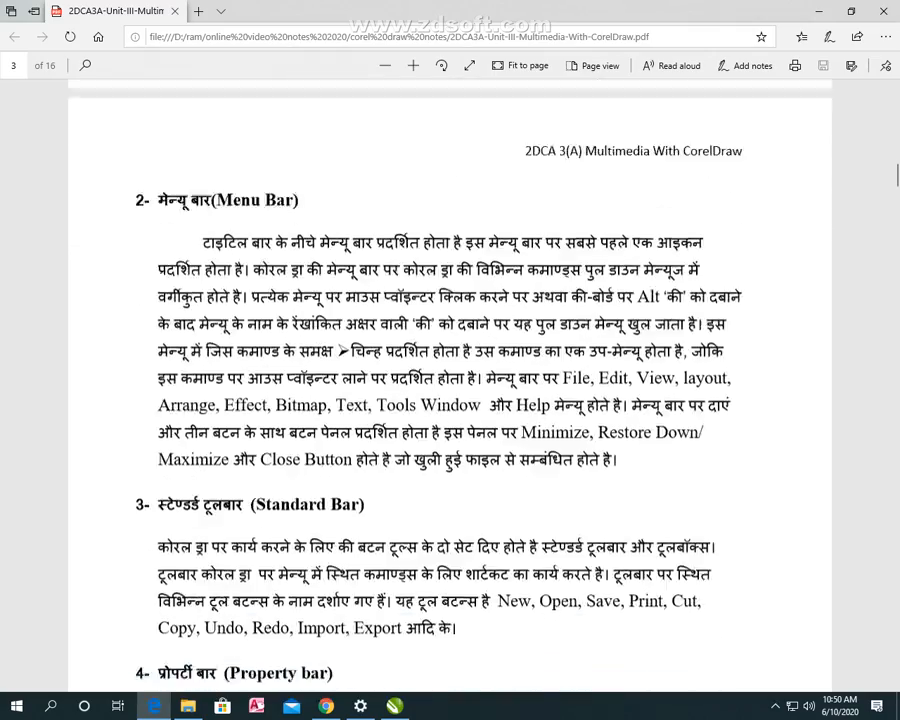
Step: Read the PDF notes on the Tool Box, covering the tool descriptions from Pick Tool to Interactive Fill Tool
scroll(450, 400, "down", 2)
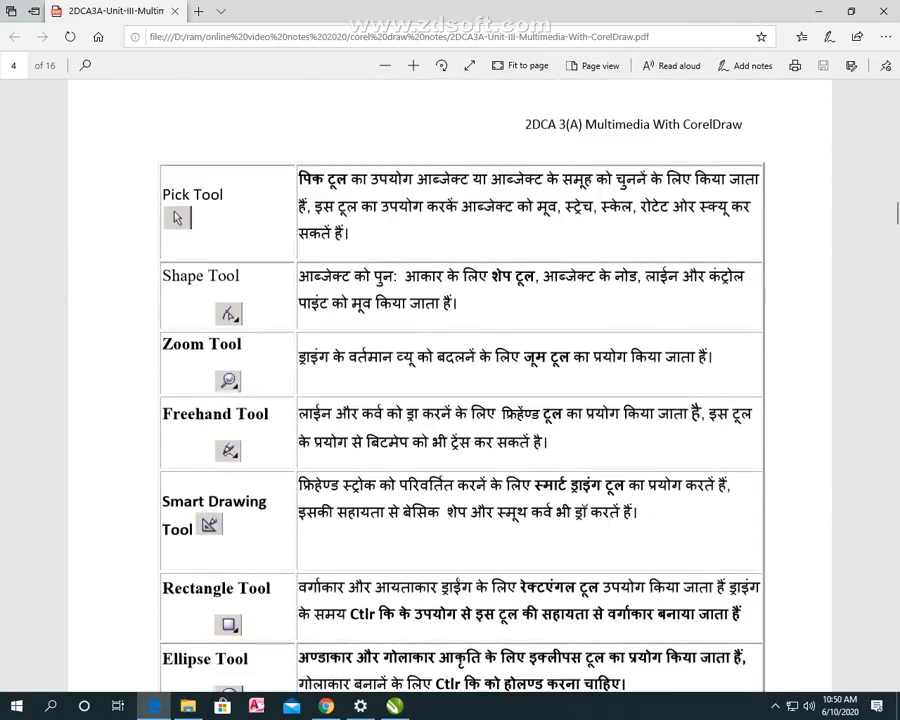
scroll(450, 400, "up", 4)
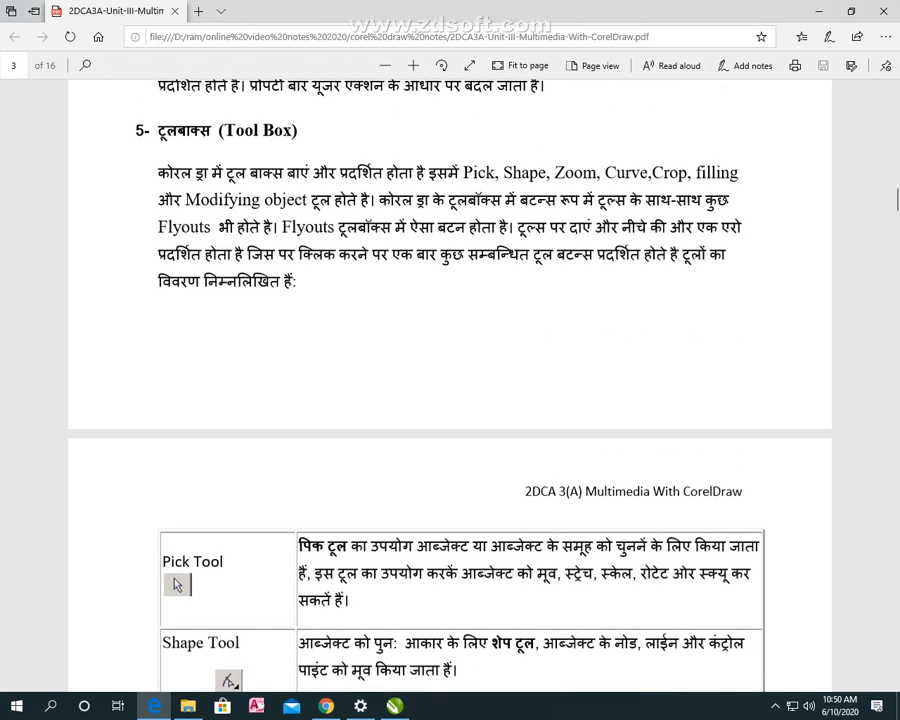
scroll(450, 400, "down", 4)
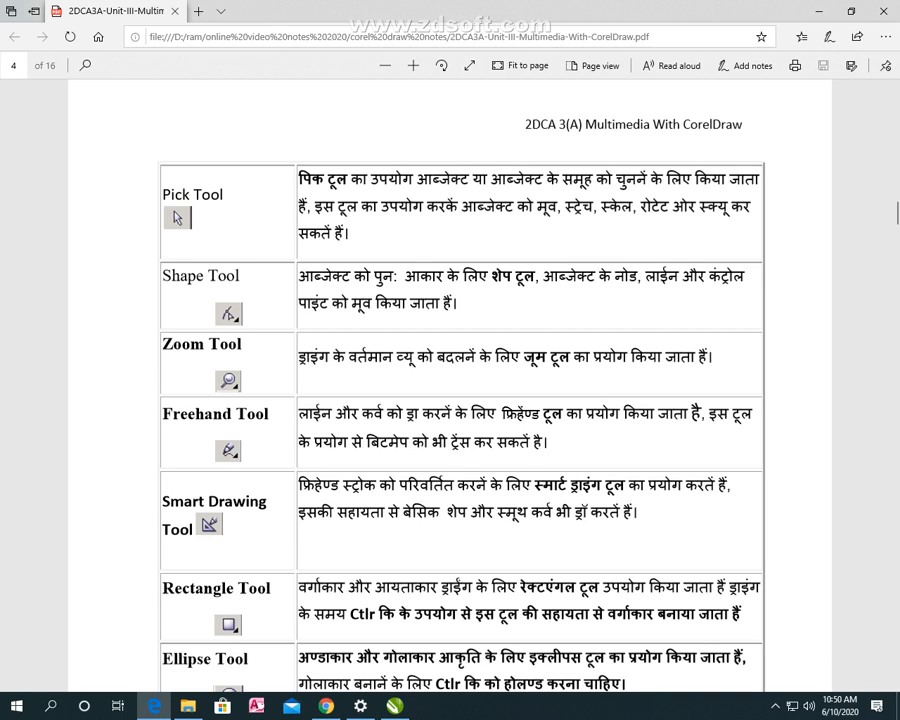
scroll(122, 148, "down", 2)
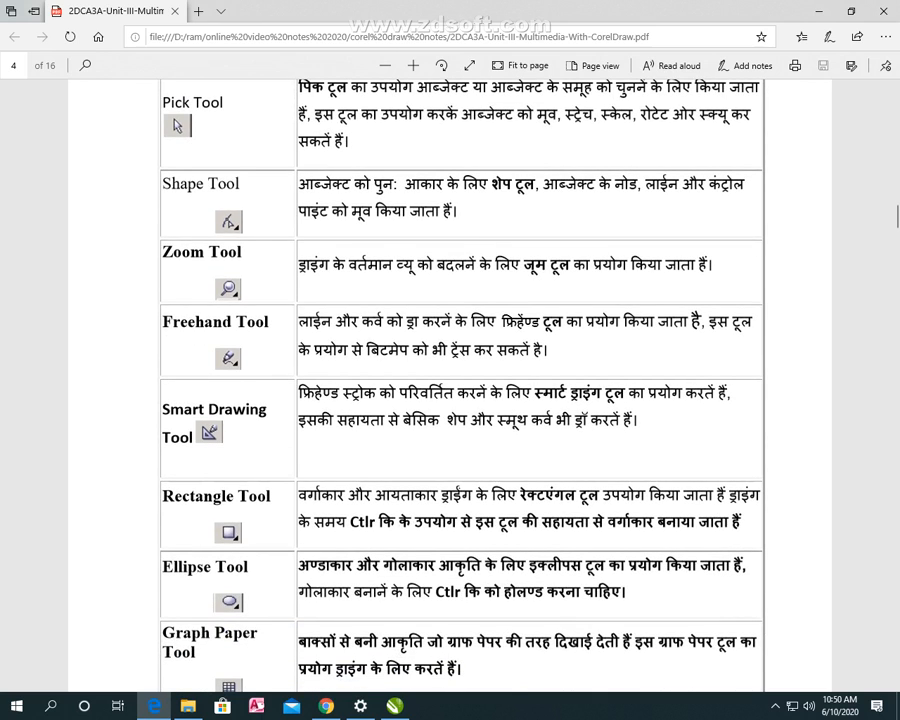
scroll(450, 380, "down", 2)
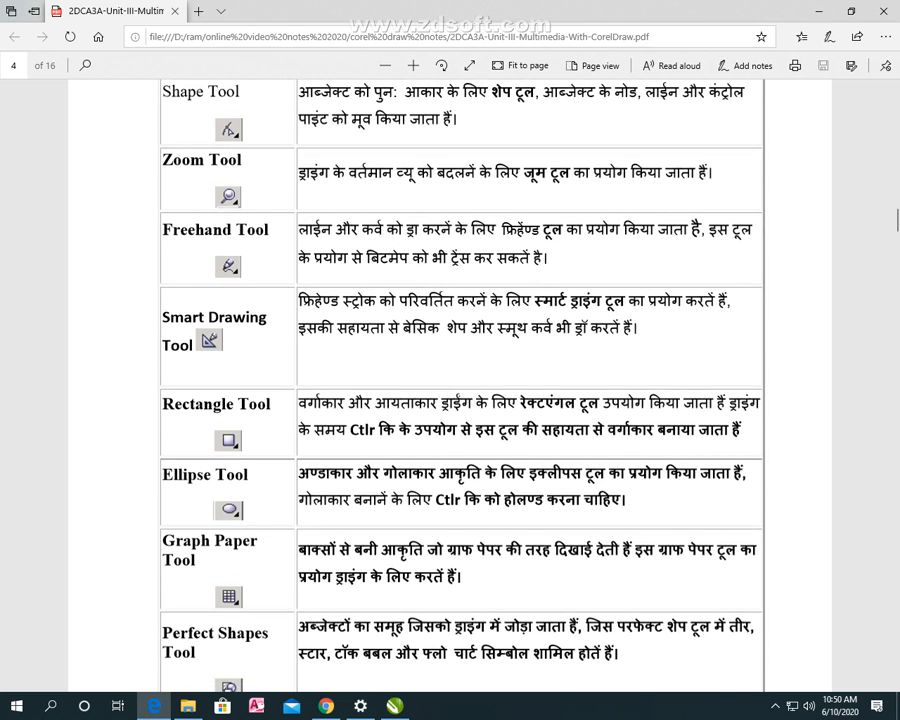
scroll(450, 380, "down", 2)
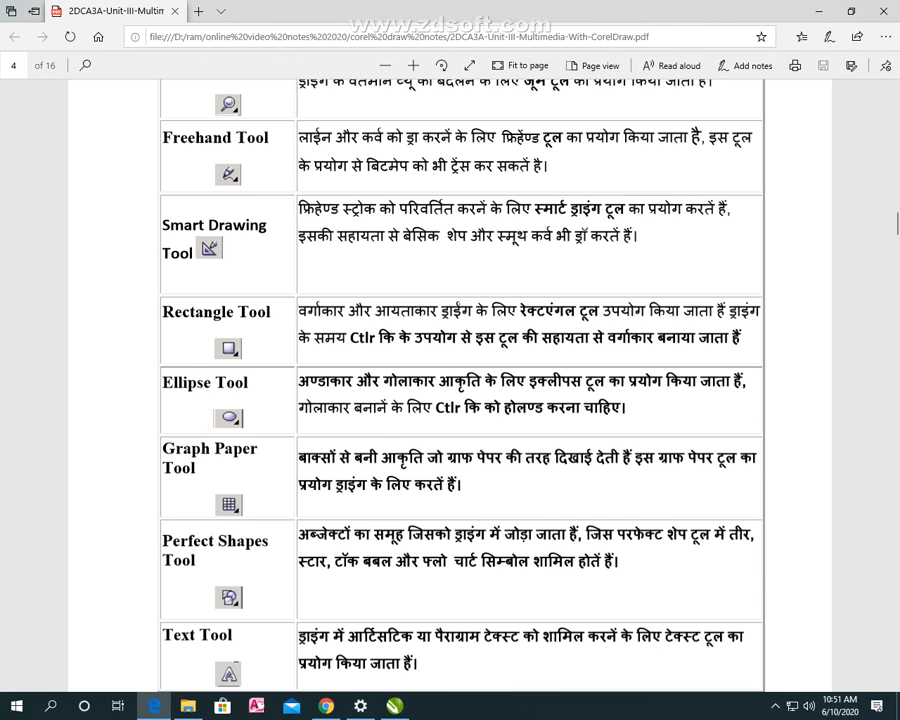
scroll(460, 380, "down", 7)
scroll(460, 380, "down", 3)
scroll(460, 380, "down", 1)
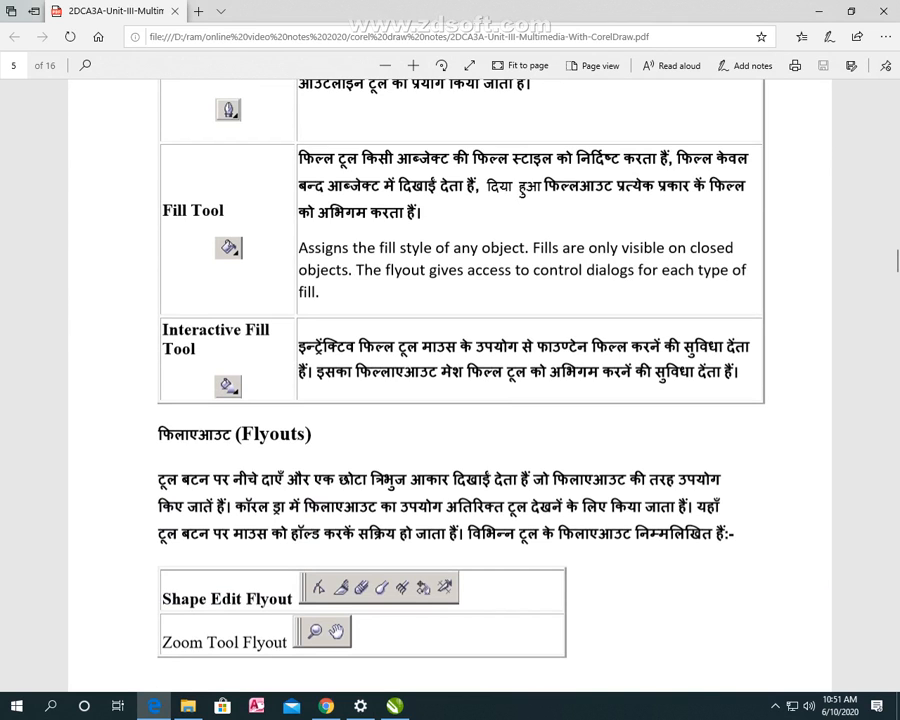
Step: Look through the PDF notes on the tool flyouts, scroll bars, color palette and docker
scroll(450, 380, "down", 4)
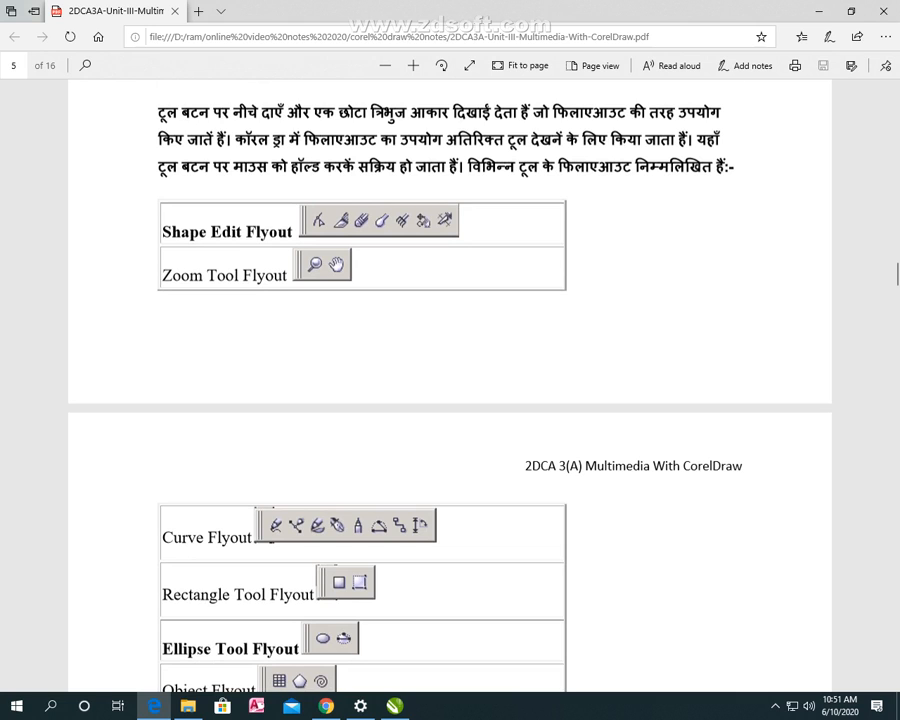
scroll(450, 400, "down", 2)
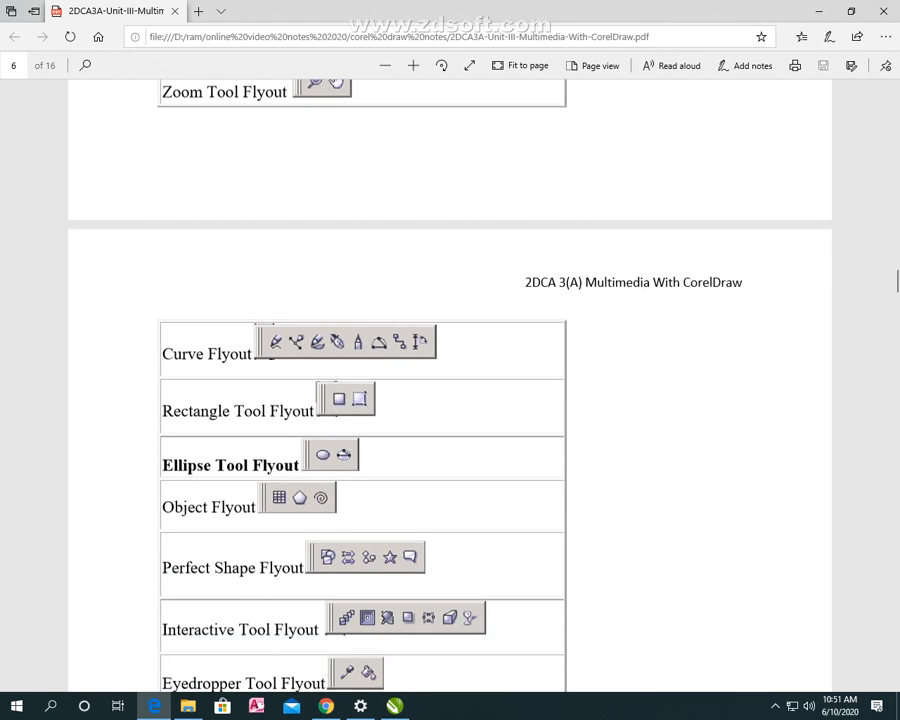
scroll(450, 380, "down", 8)
scroll(450, 380, "down", 7)
scroll(450, 380, "down", 2)
scroll(450, 380, "up", 4)
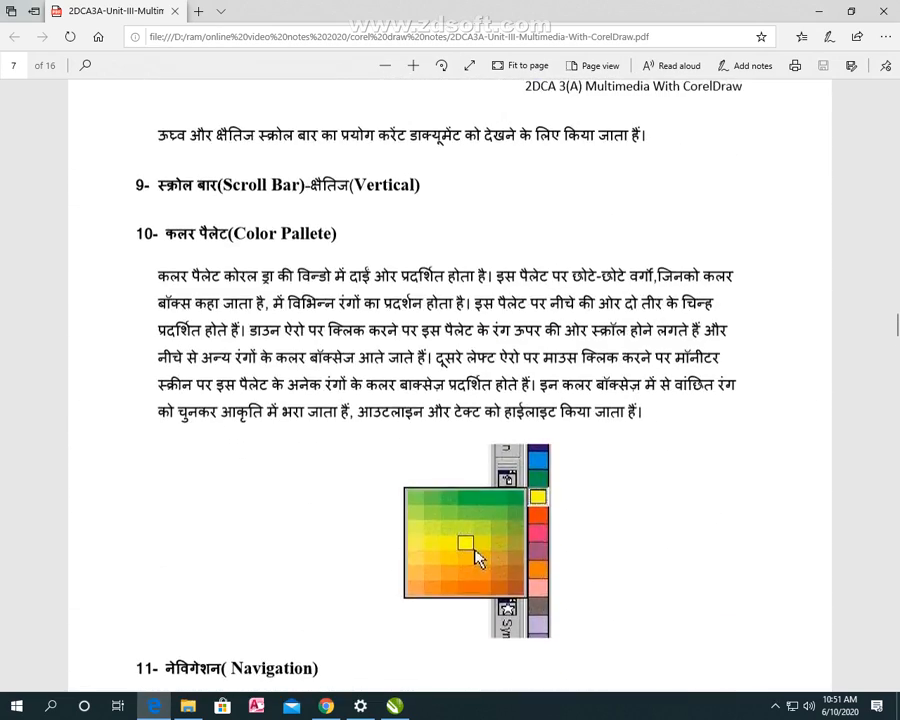
scroll(450, 380, "down", 11)
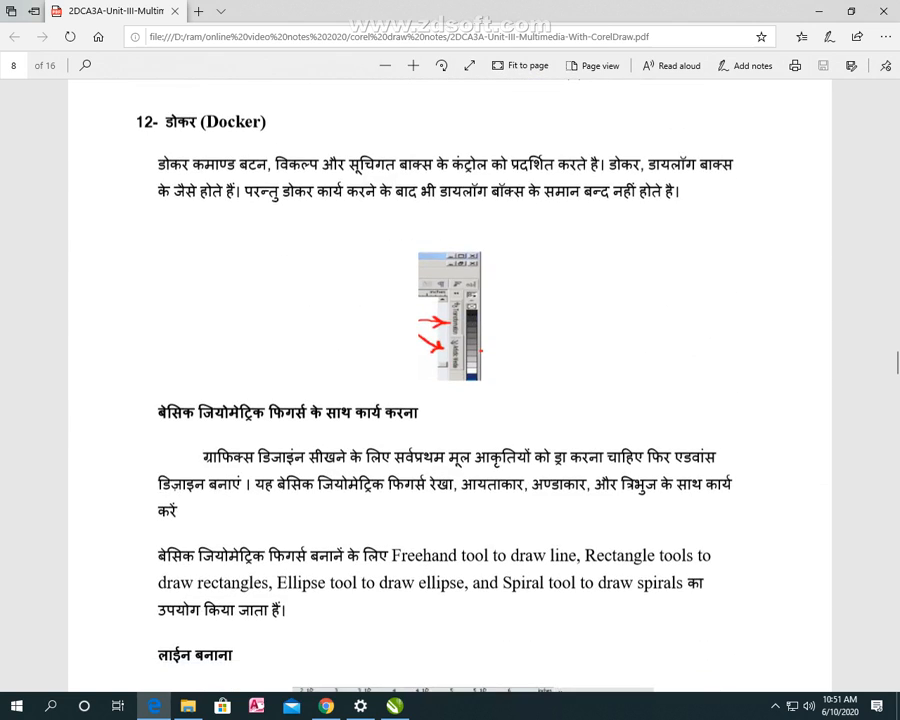
Step: Skim the notes from basic geometric figures through polygons and stars, and return to the first page of the PDF
scroll(450, 380, "down", 3)
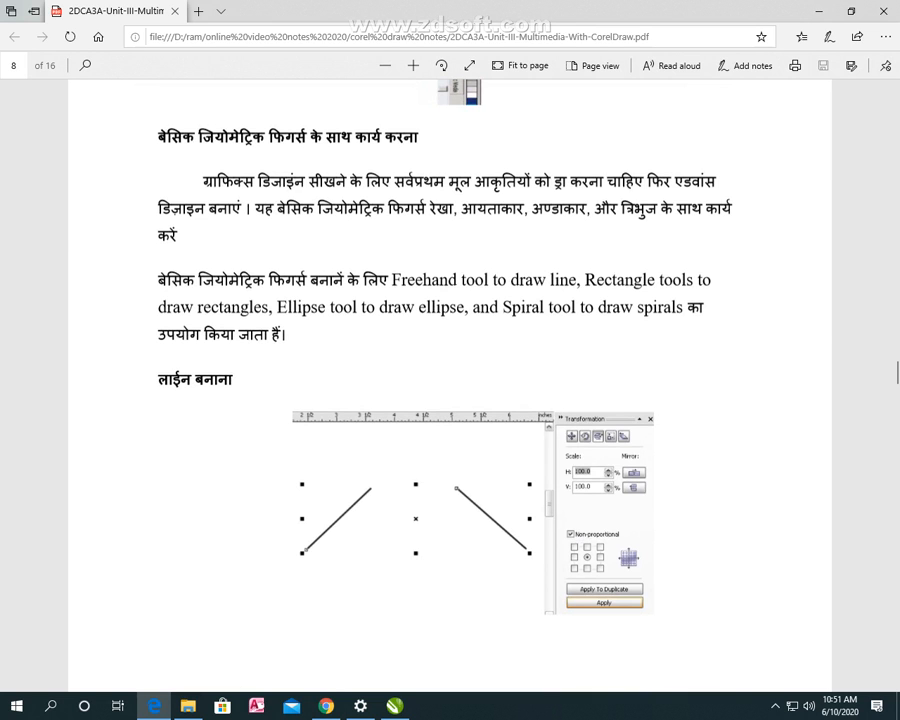
scroll(450, 380, "down", 3)
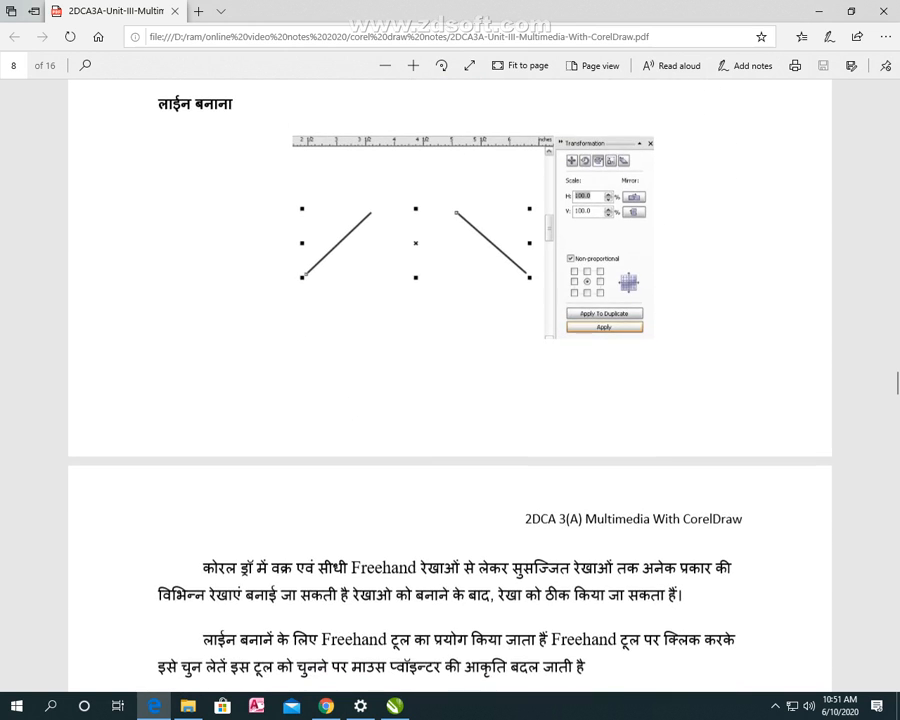
scroll(450, 380, "down", 20)
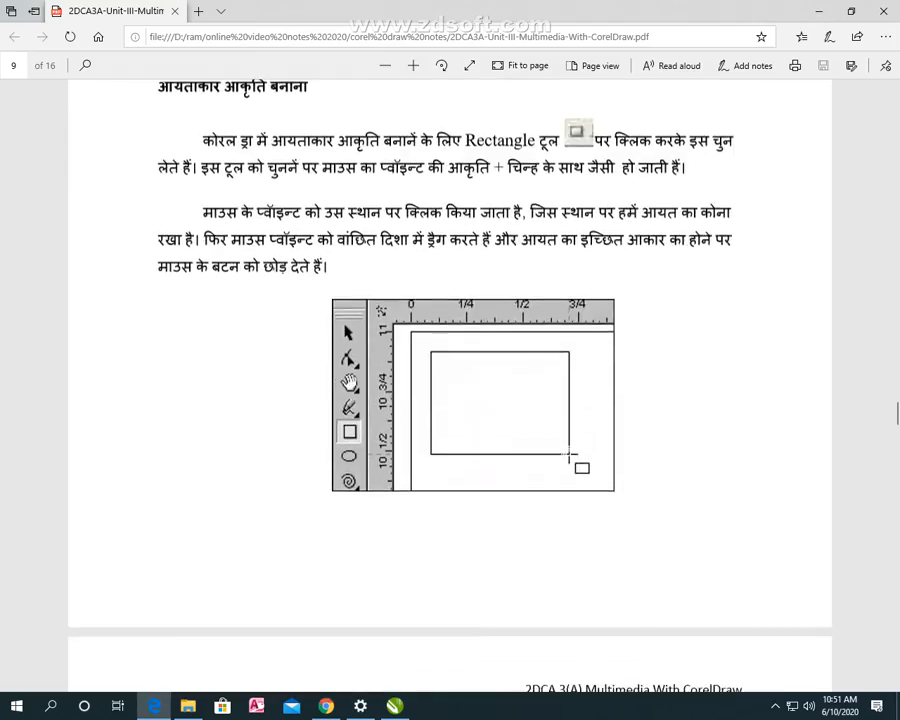
scroll(669, 240, "down", 12)
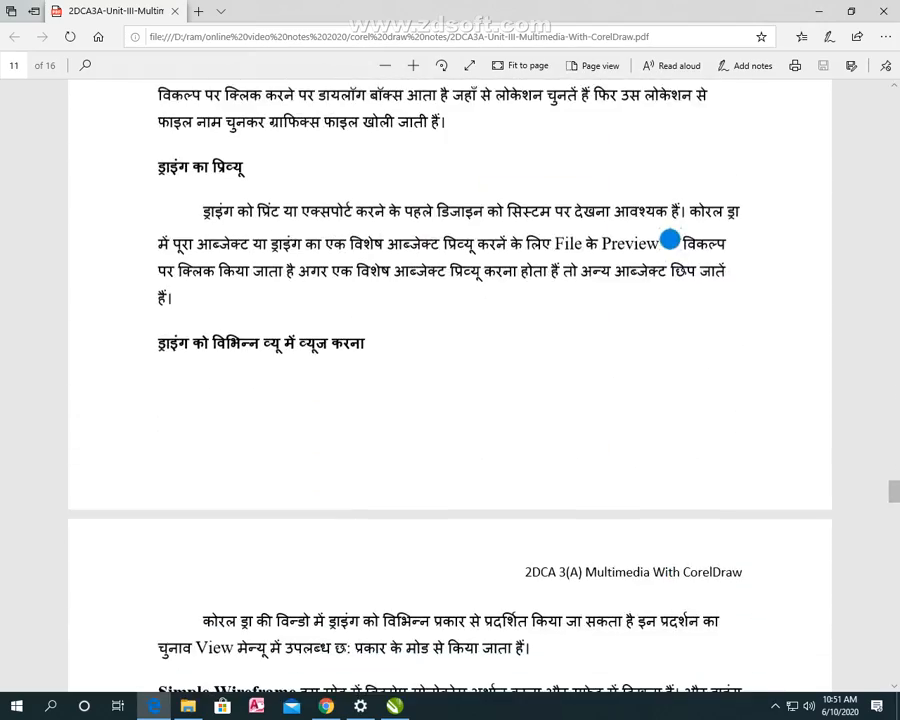
scroll(669, 240, "down", 20)
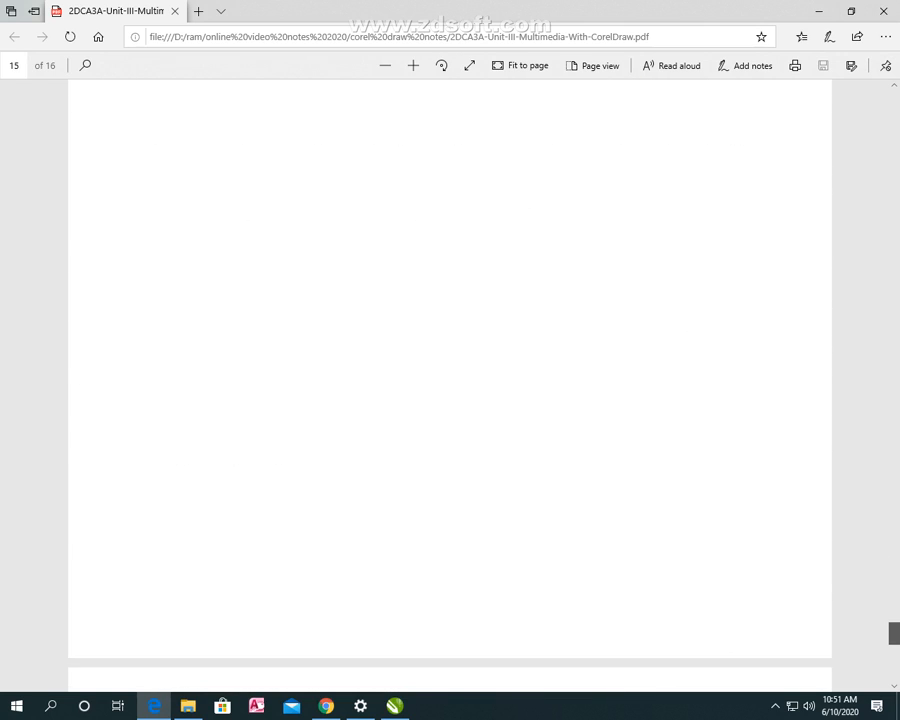
scroll(450, 380, "down", 3)
scroll(450, 380, "down", 8)
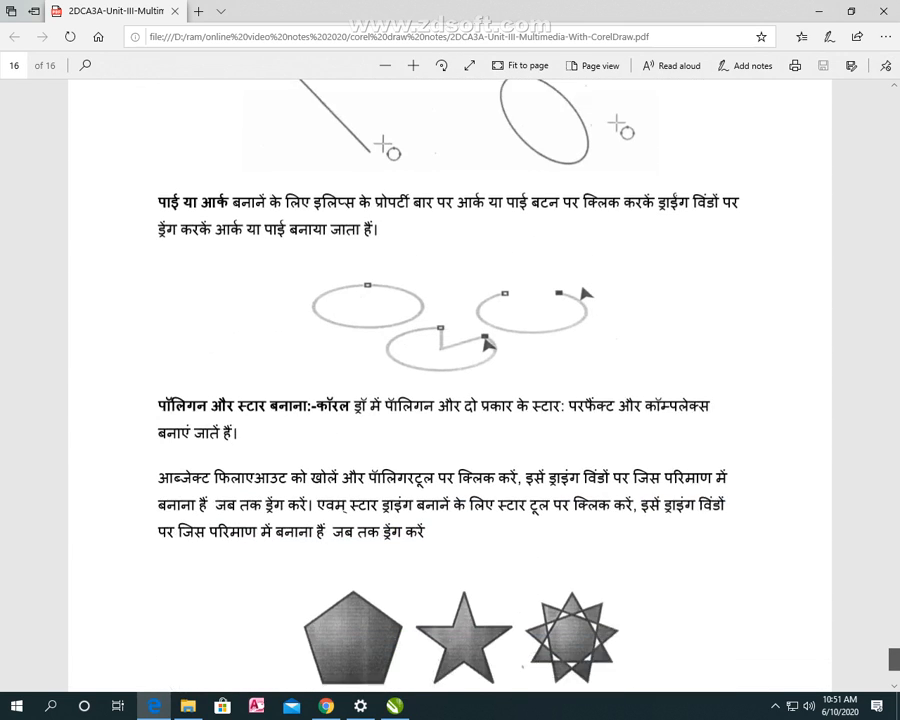
left_click_drag(893, 668, 893, 101)
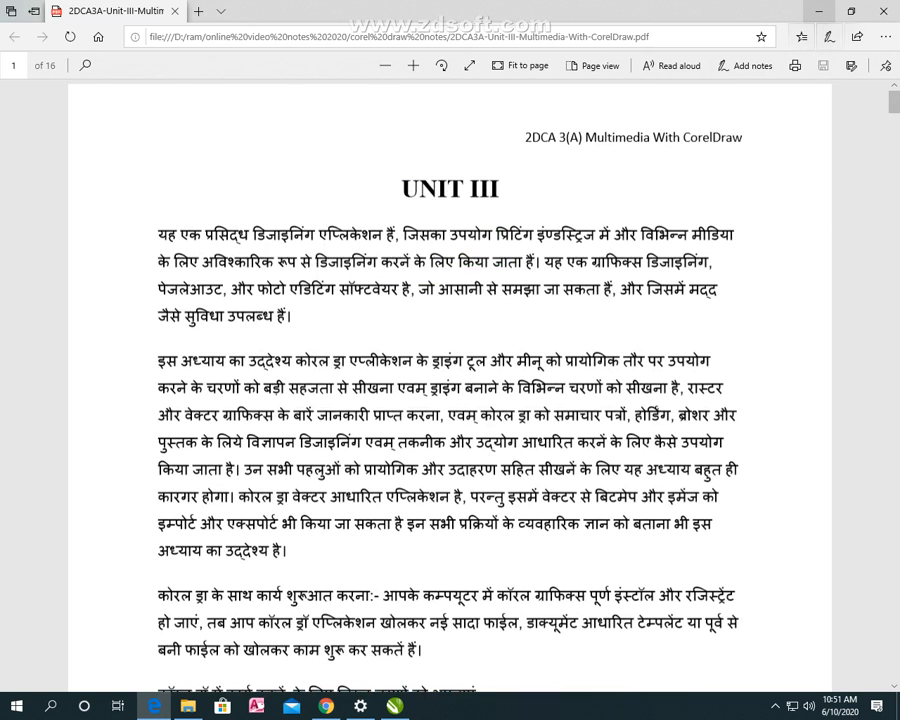
Step: Minimize the PDF window, refresh the desktop and switch to the CorelDRAW X8 Welcome Screen
left_click(819, 11)
left_click(819, 11)
right_click(514, 159)
left_click(540, 203)
right_click(550, 149)
left_click(587, 189)
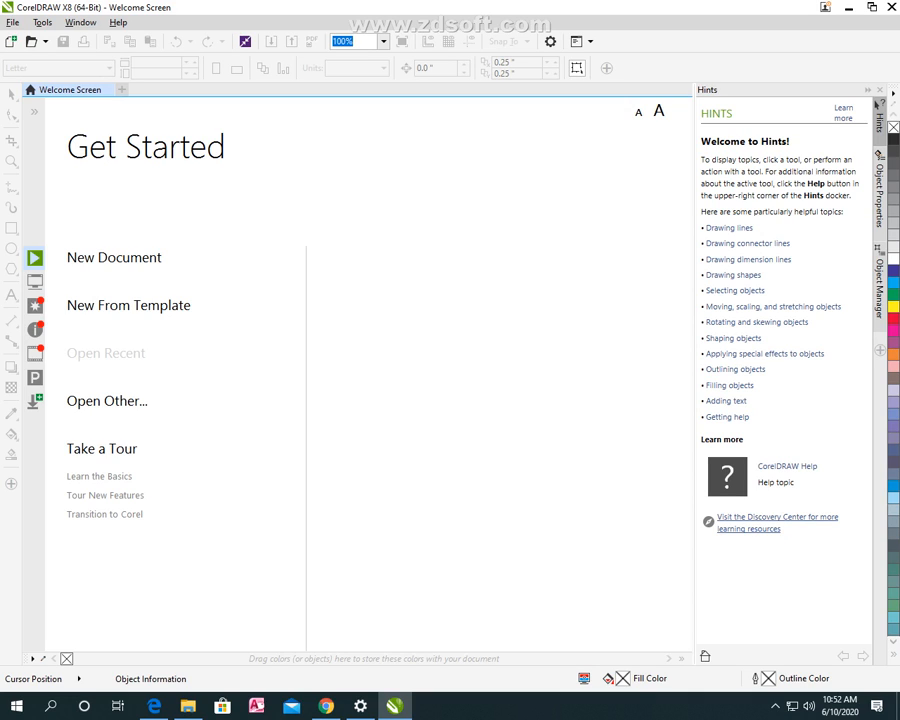
Step: Start a new document and name it "logo"
key("alt+f")
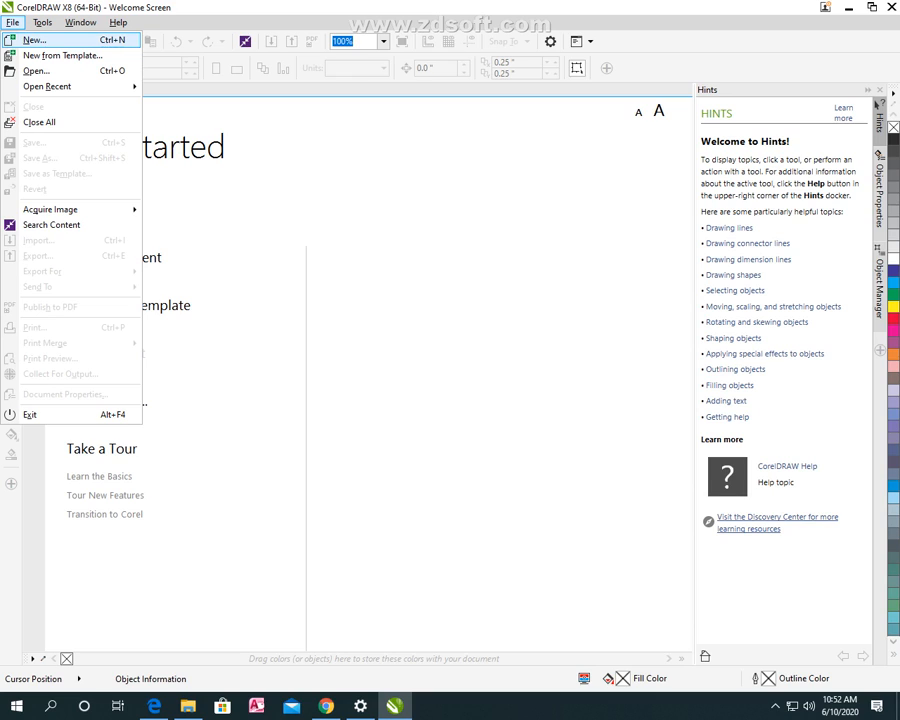
key("Escape")
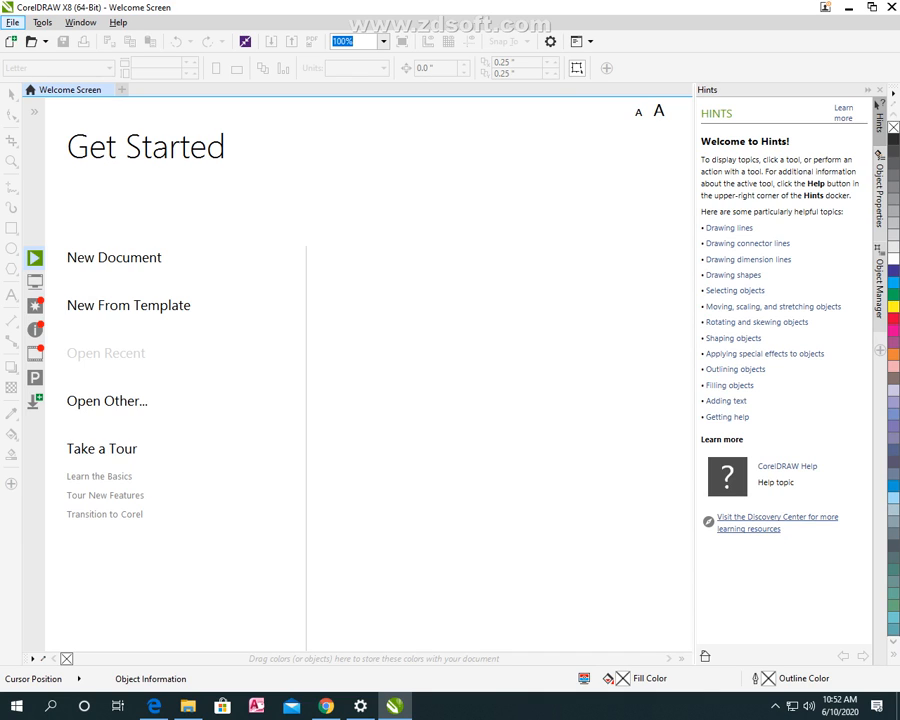
key("ctrl+n")
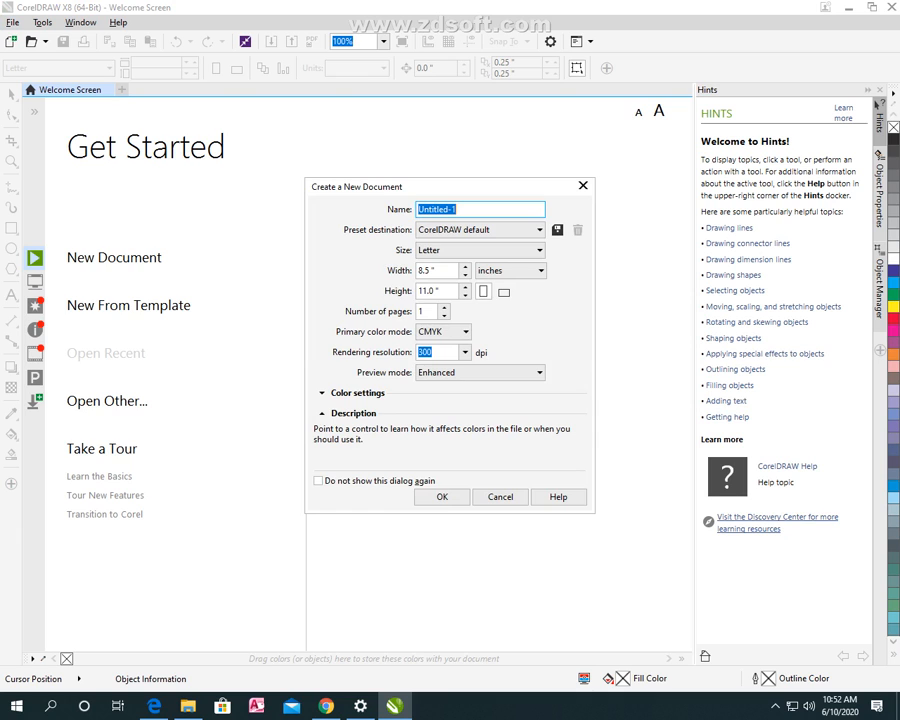
left_click_drag(446, 188, 409, 231)
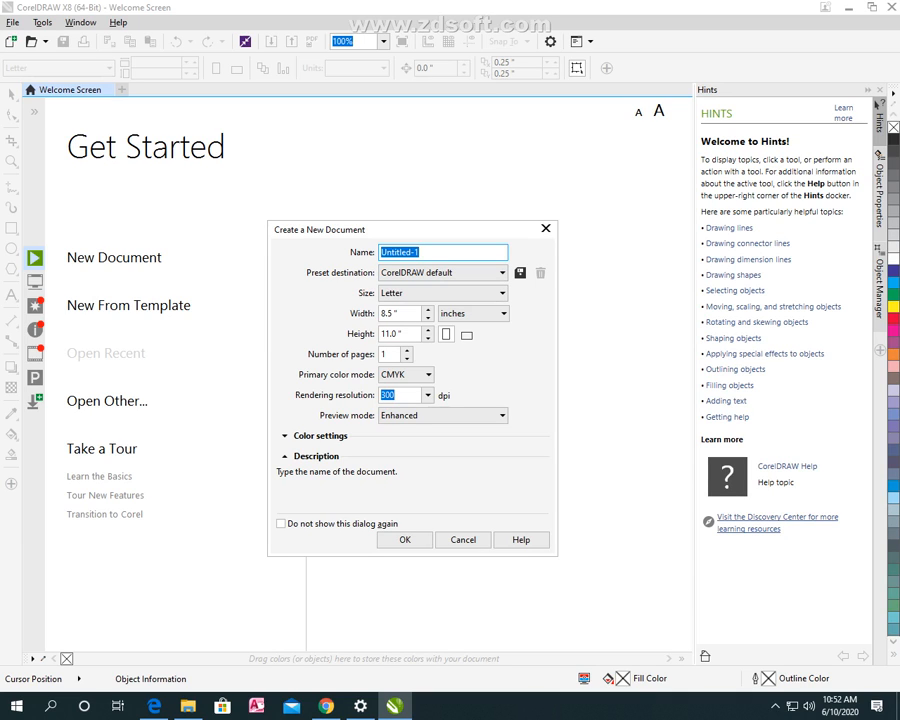
type("logo")
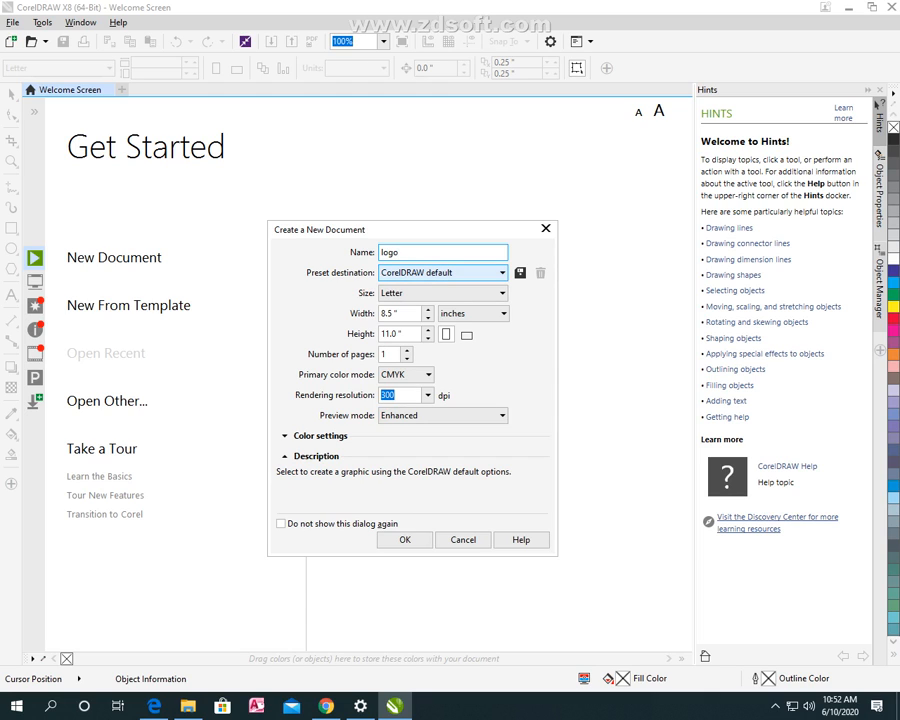
Step: Review the preset destinations and set the new document's page size to A4
left_click(500, 272)
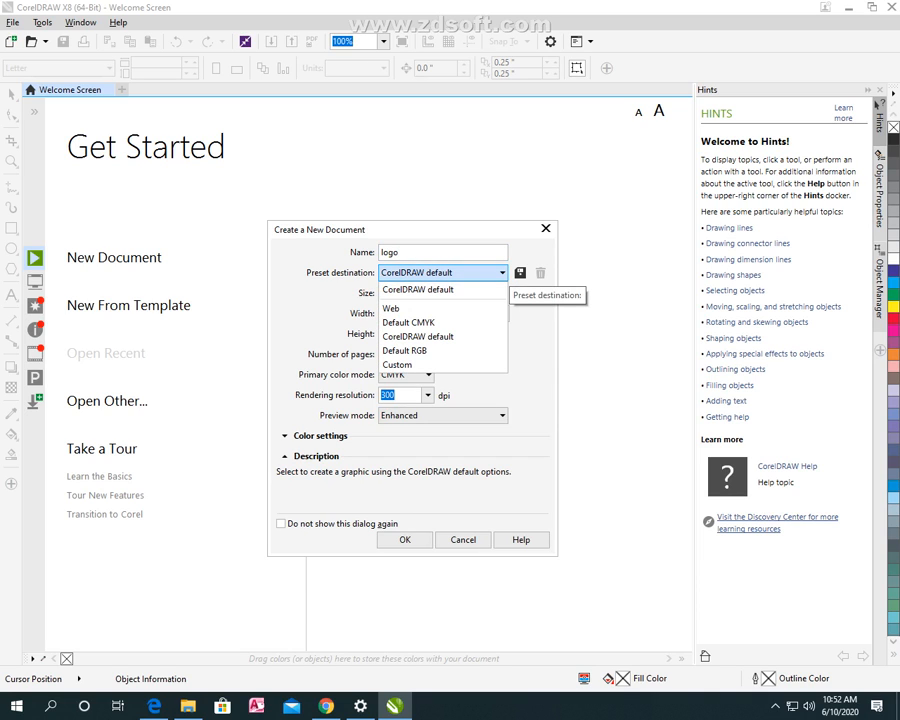
left_click(500, 272)
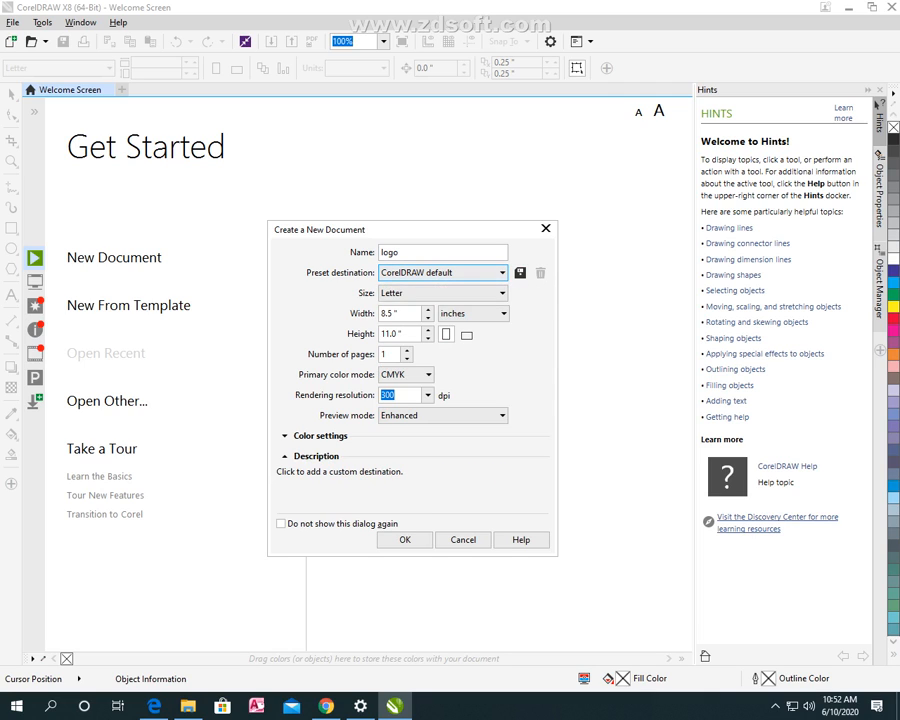
left_click(500, 292)
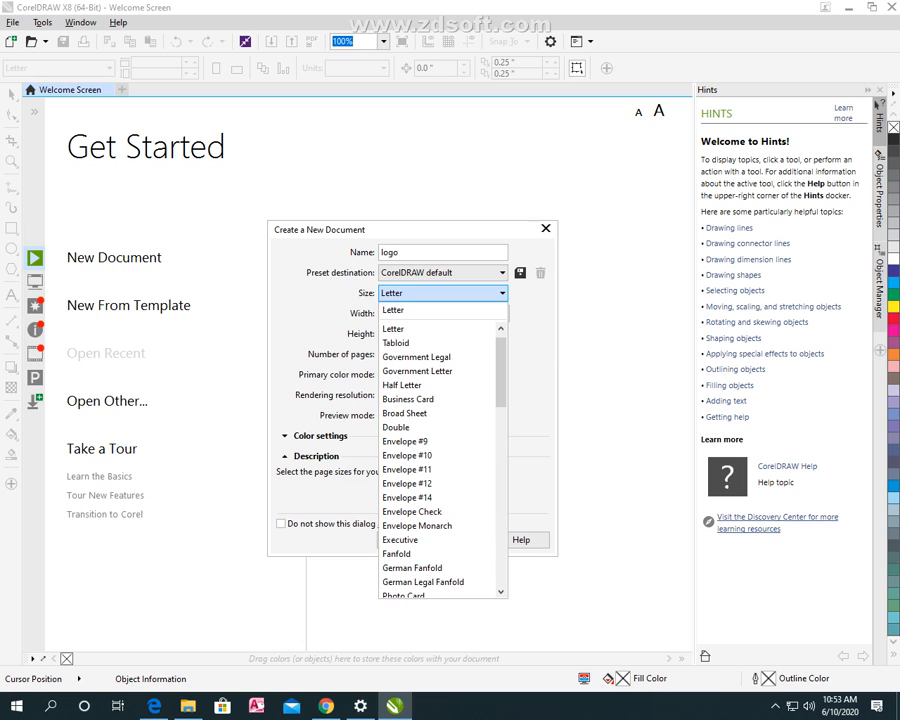
scroll(437, 420, "down", 11)
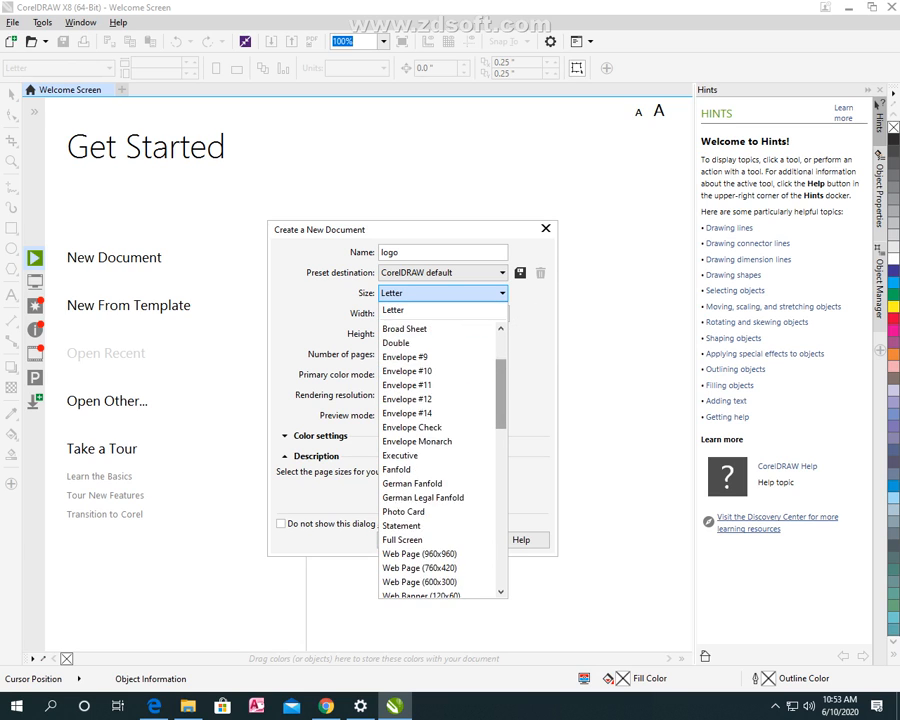
left_click(437, 455)
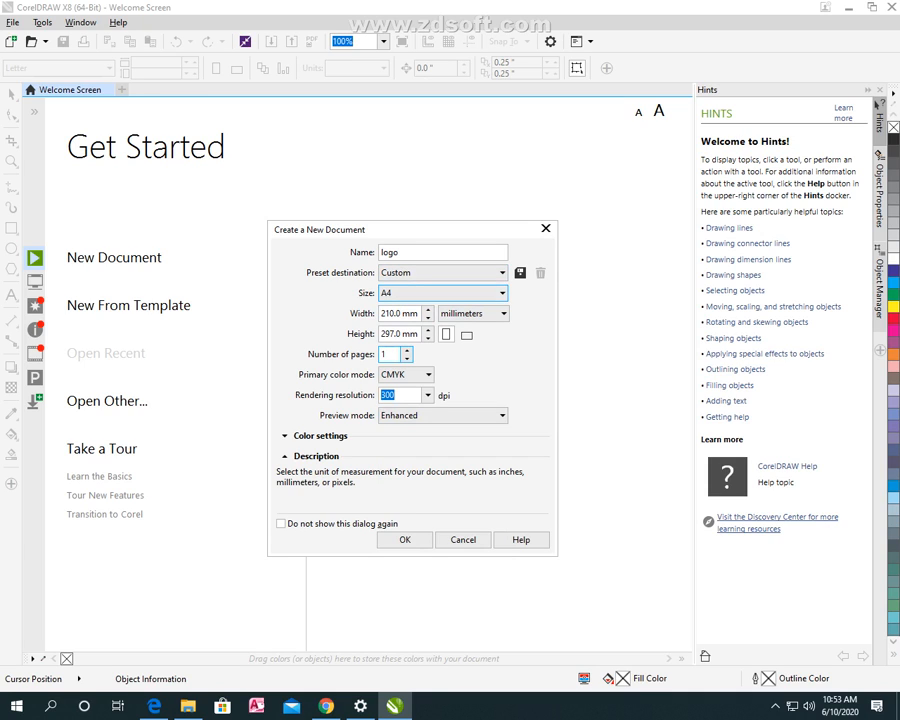
Step: Set the number of pages to 10 and keep CMYK as the primary color mode
left_click(390, 354)
type("10")
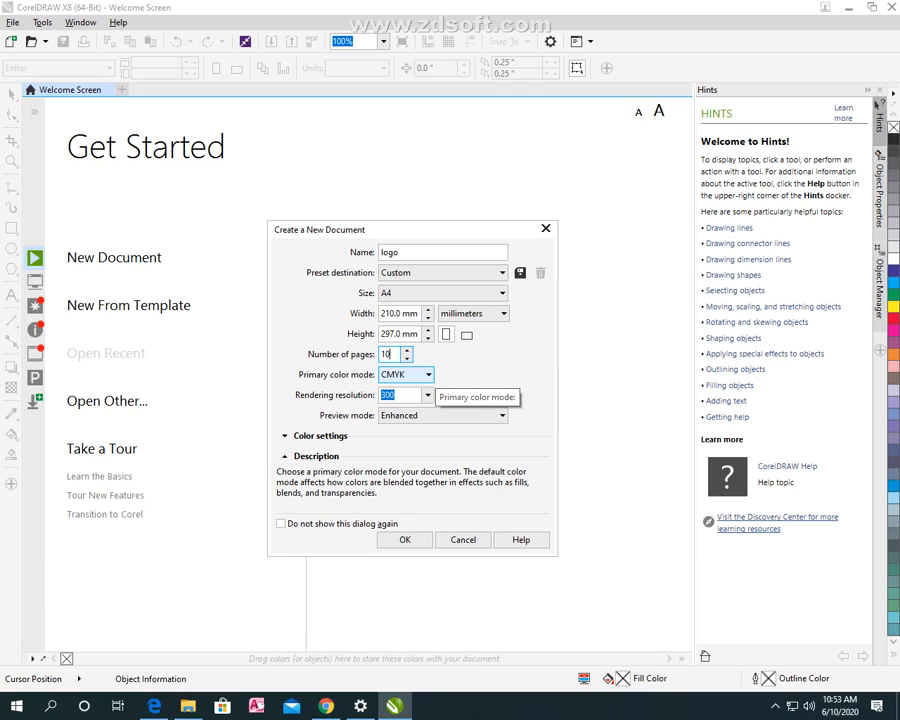
left_click(428, 375)
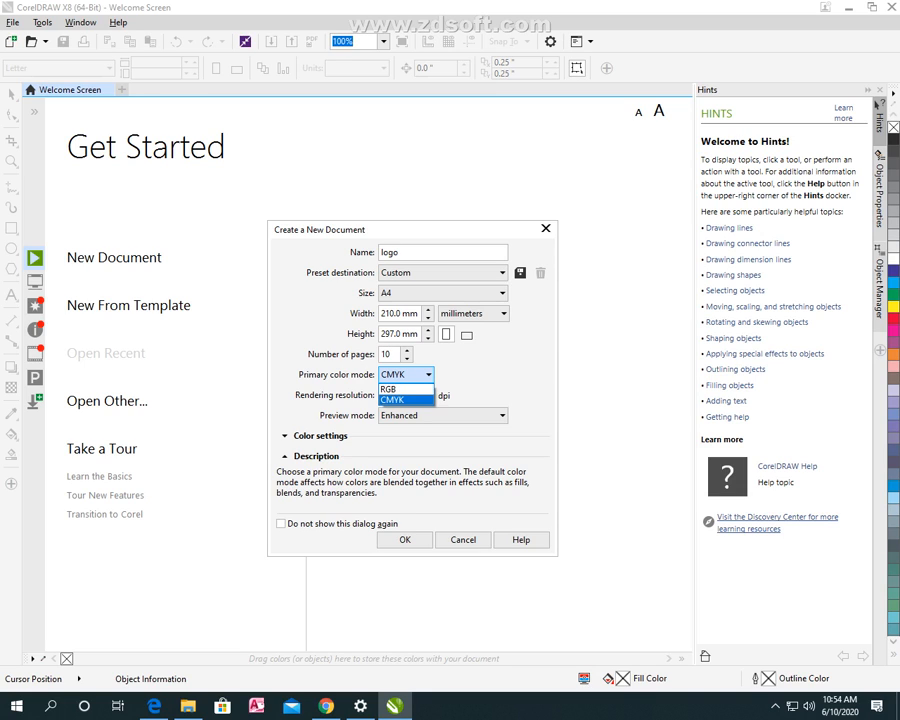
key("Tab")
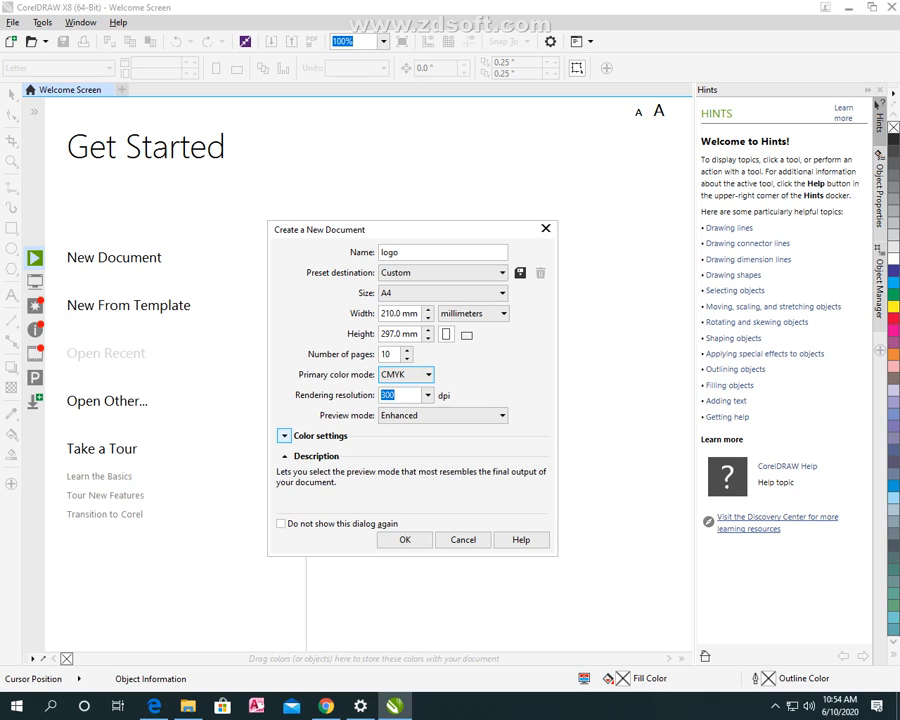
Step: Show the color settings instead of the description and create the document with the default color profiles
left_click(284, 436)
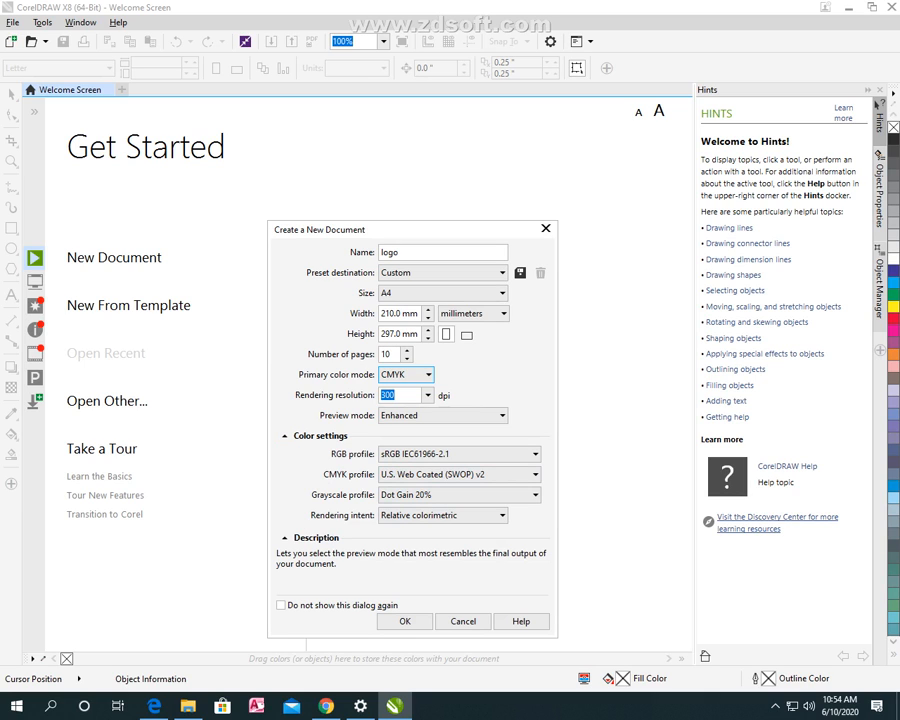
left_click(284, 538)
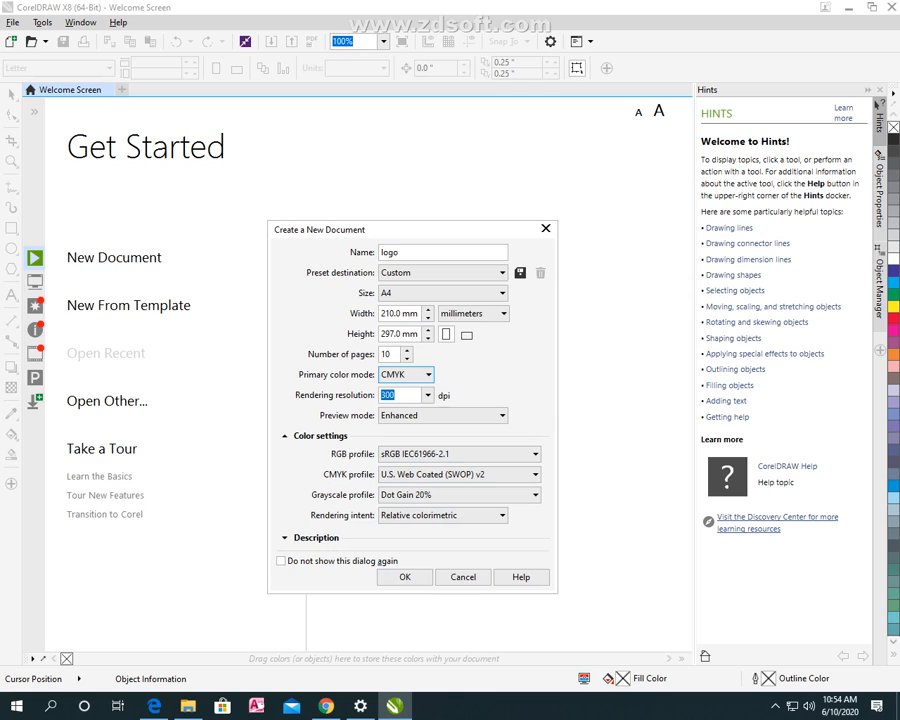
left_click(405, 577)
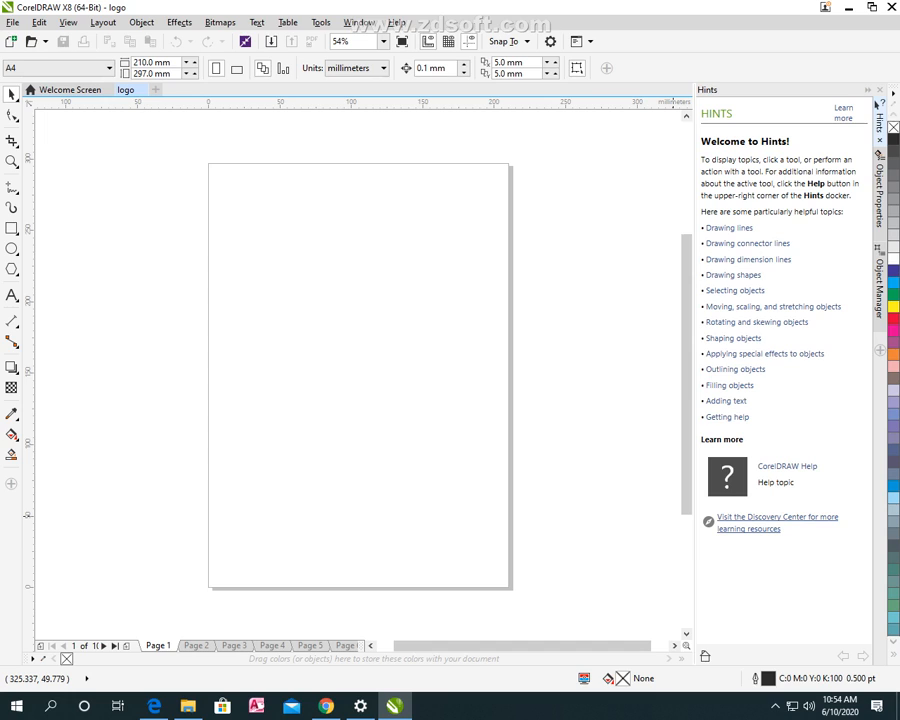
Step: Review the color palette's palette and row options, then the drawing page's commands for creating objects
left_click(893, 92)
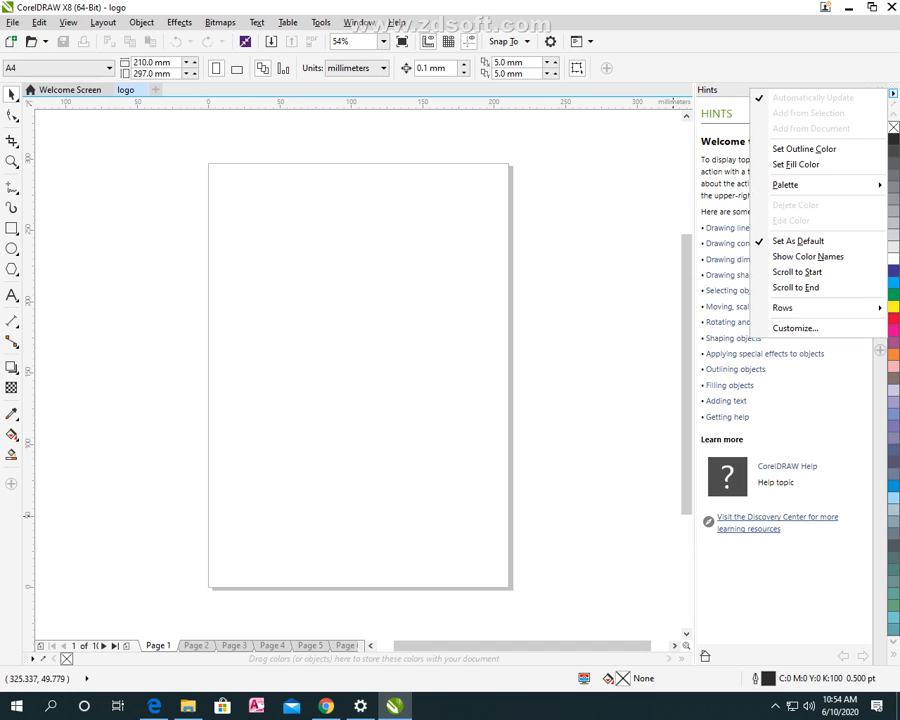
mouse_move(800, 184)
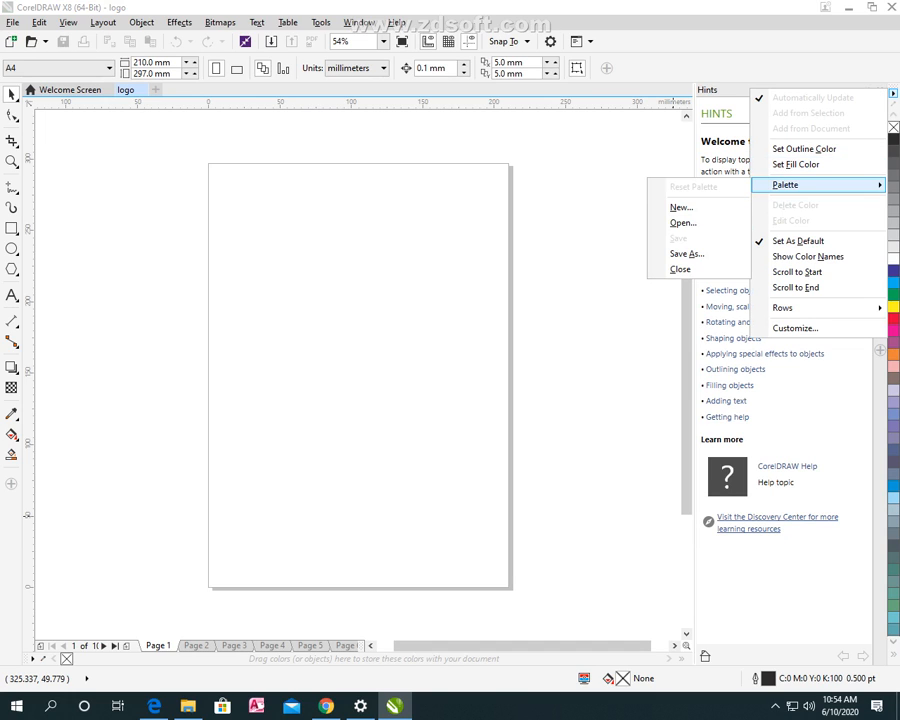
mouse_move(790, 308)
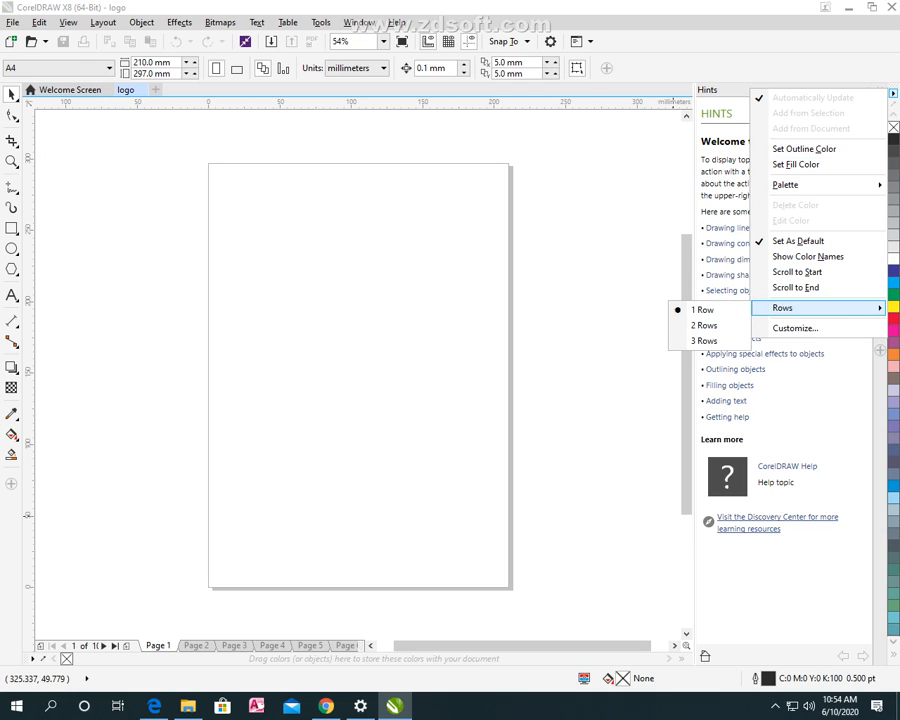
key("Escape")
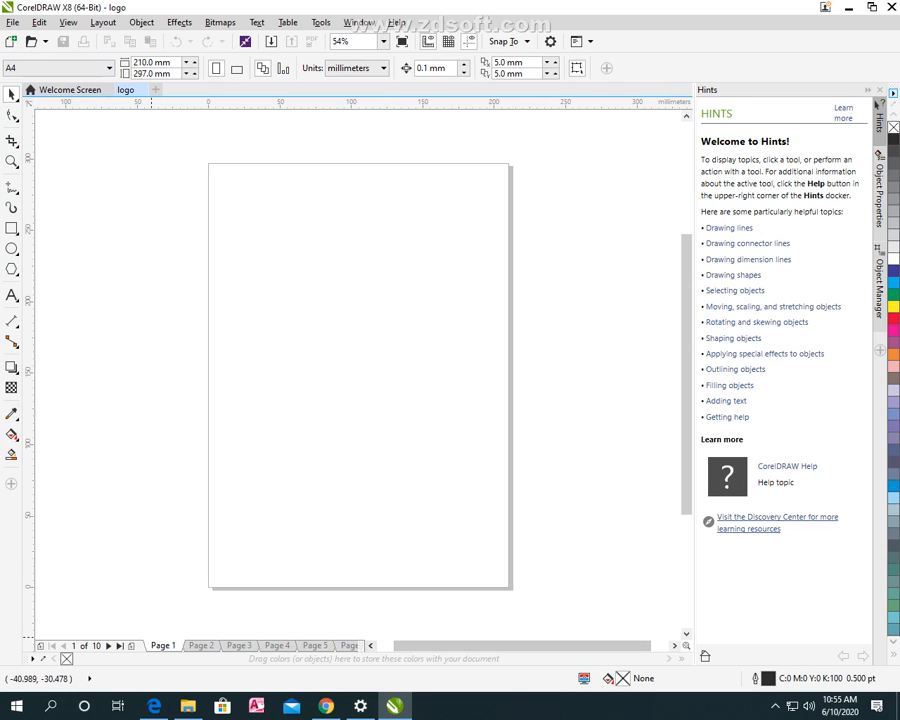
left_click_drag(419, 645, 440, 645)
mouse_move(563, 645)
left_mouse_down()
mouse_move(548, 645)
mouse_move(578, 645)
mouse_move(550, 645)
left_mouse_up()
mouse_move(686, 500)
left_mouse_down()
mouse_move(686, 386)
mouse_move(686, 612)
mouse_move(686, 491)
left_mouse_up()
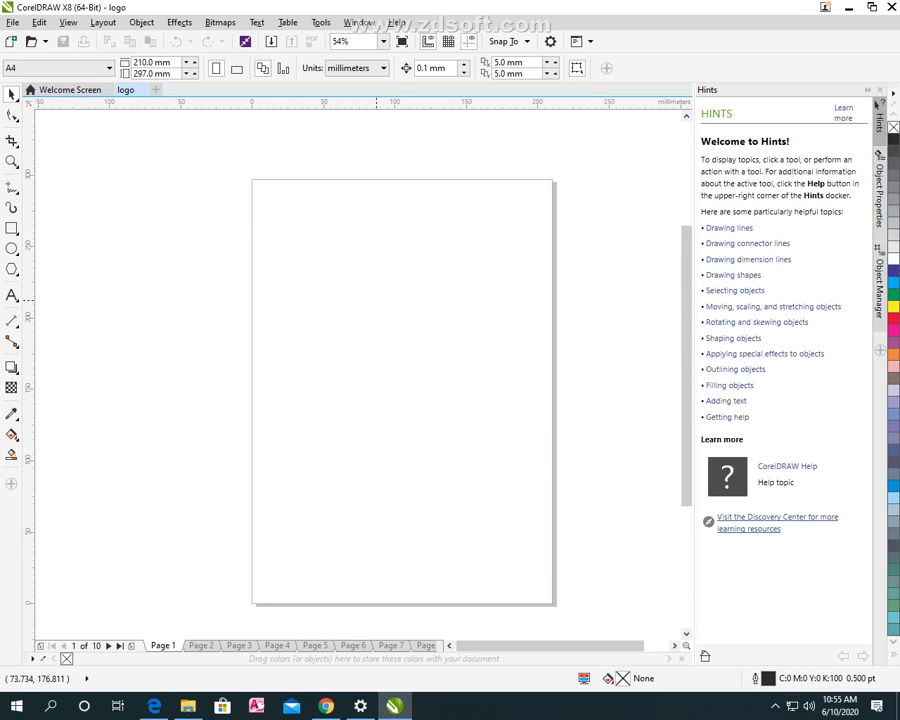
right_click(434, 326)
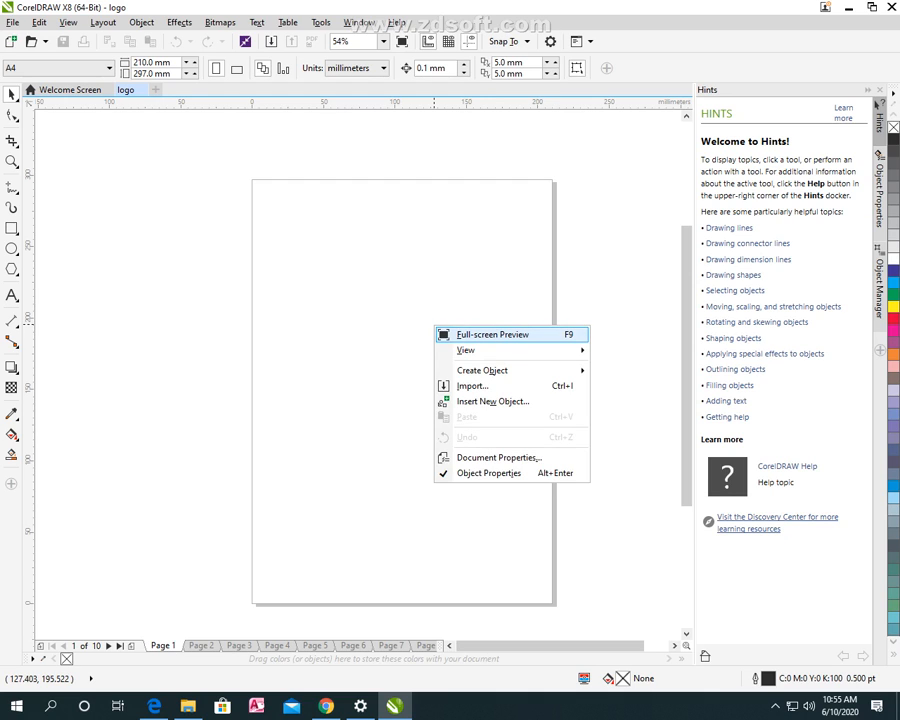
mouse_move(470, 350)
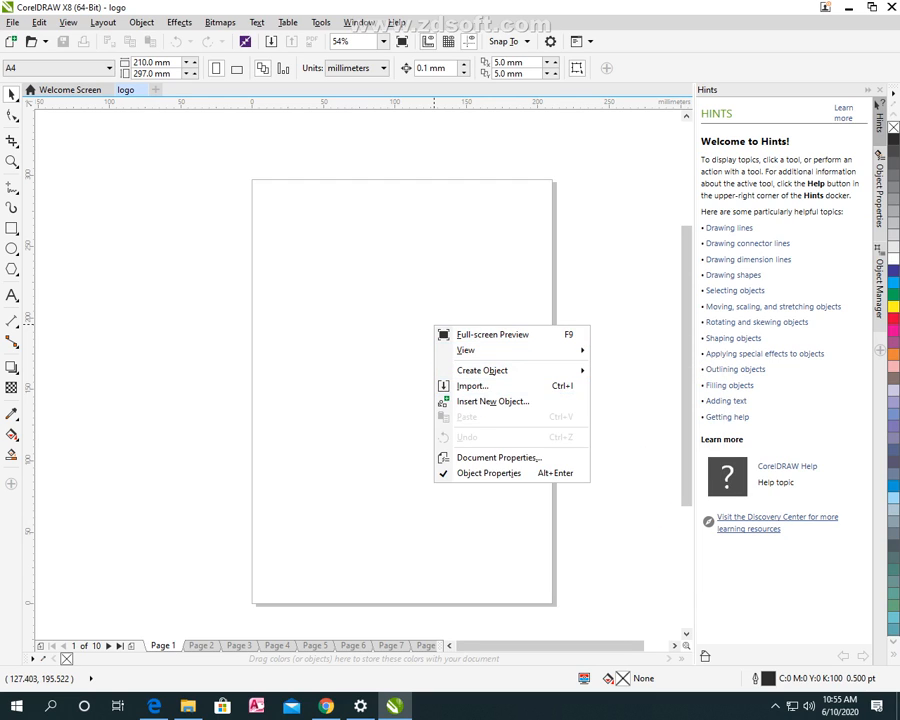
mouse_move(490, 370)
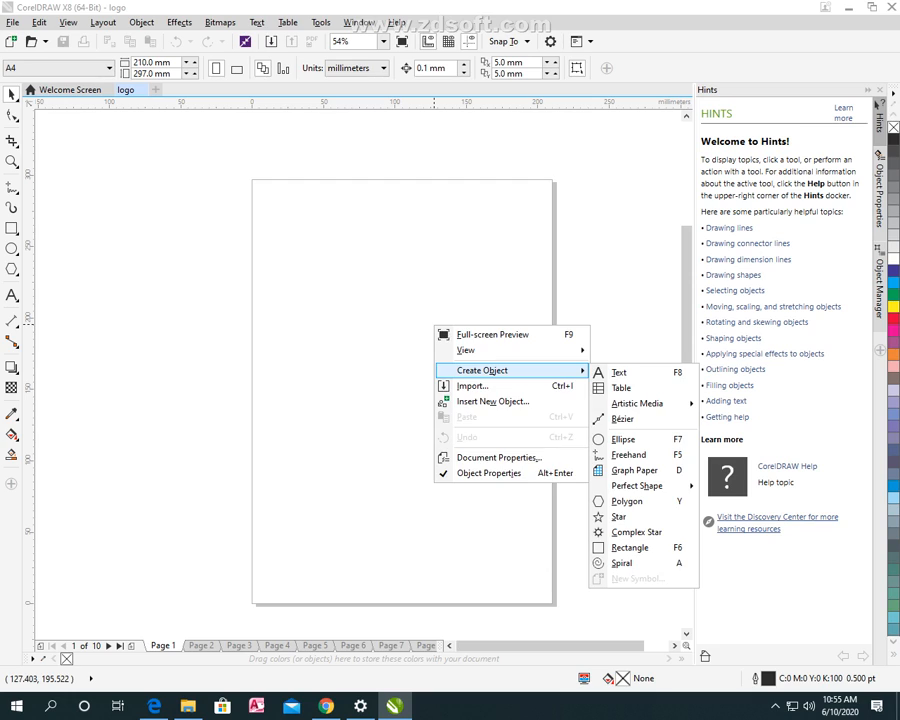
left_click(367, 348)
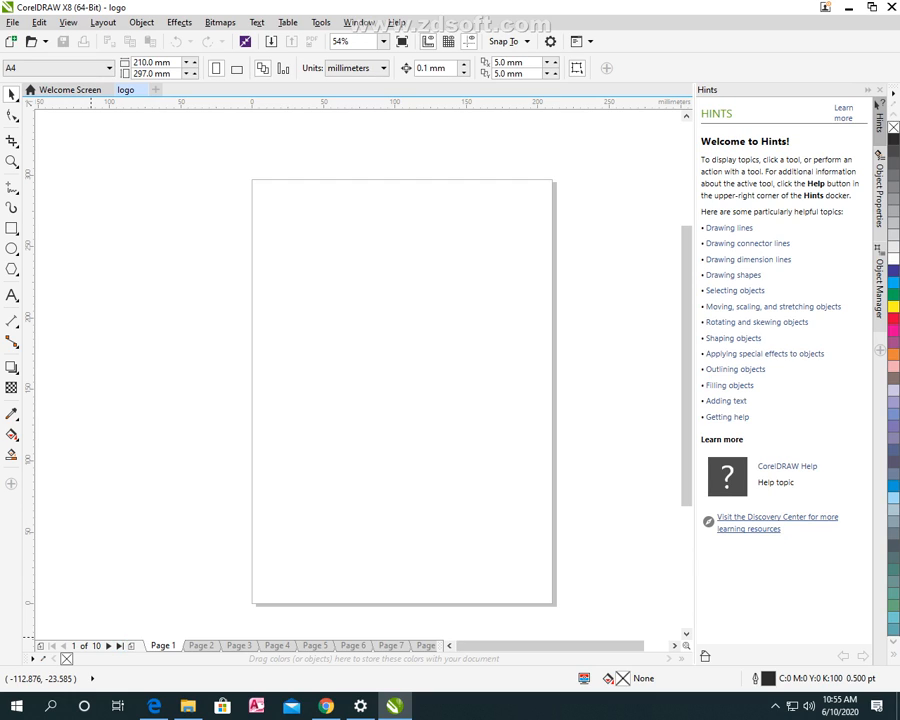
Step: Browse forward through the document to page 10, go back to pages 6 and 5, and return to page 1
left_click(108, 645)
left_click(108, 645)
left_click(108, 645)
left_click(108, 645)
left_click(108, 645)
left_click(108, 645)
left_click(108, 645)
left_click(108, 645)
left_click(108, 645)
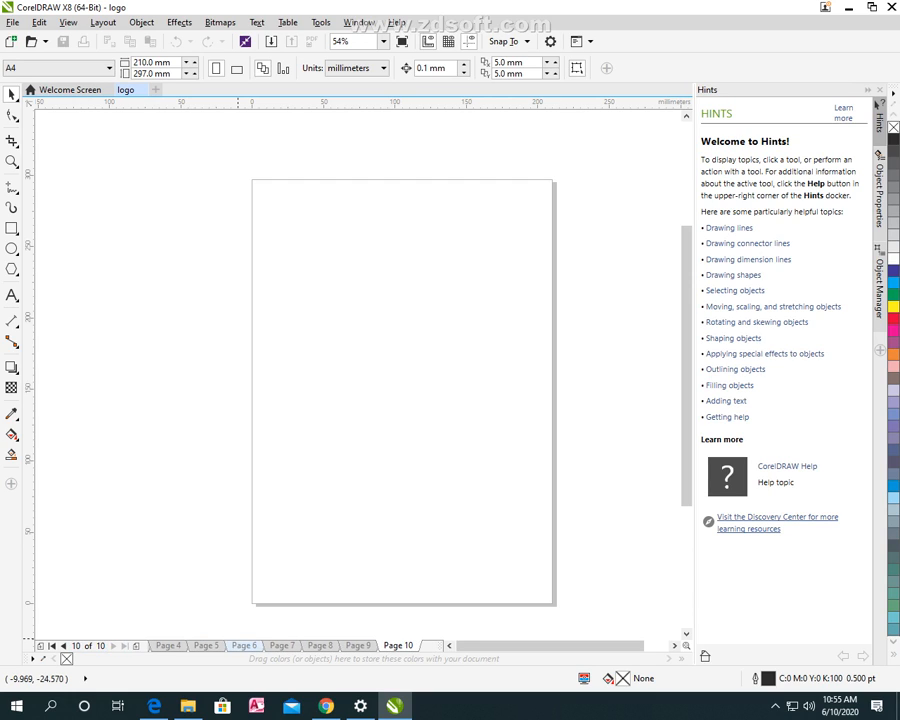
left_click(244, 645)
left_click(202, 645)
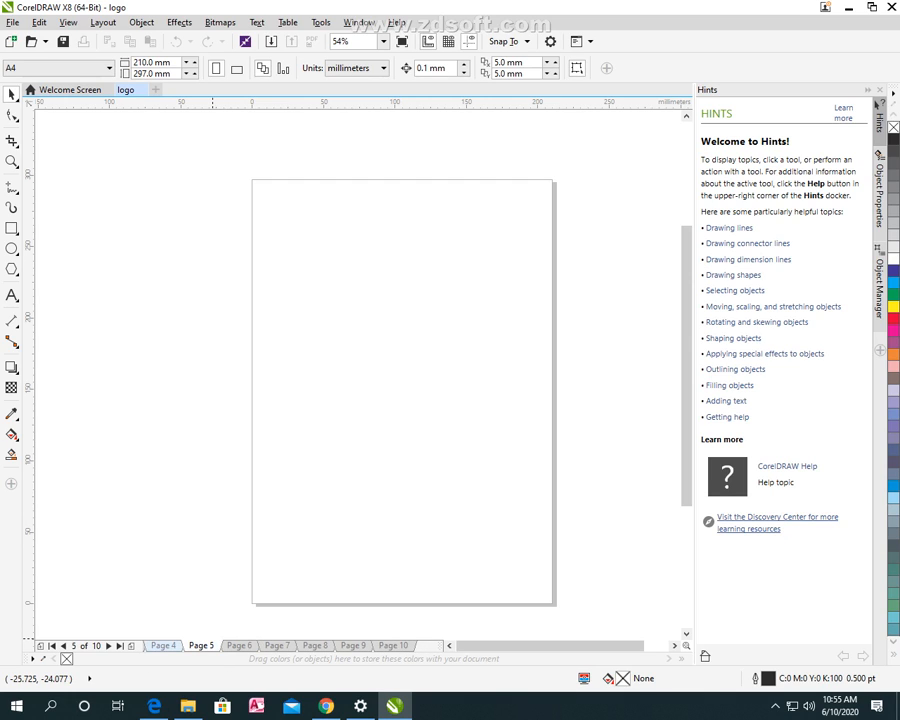
left_click(52, 645)
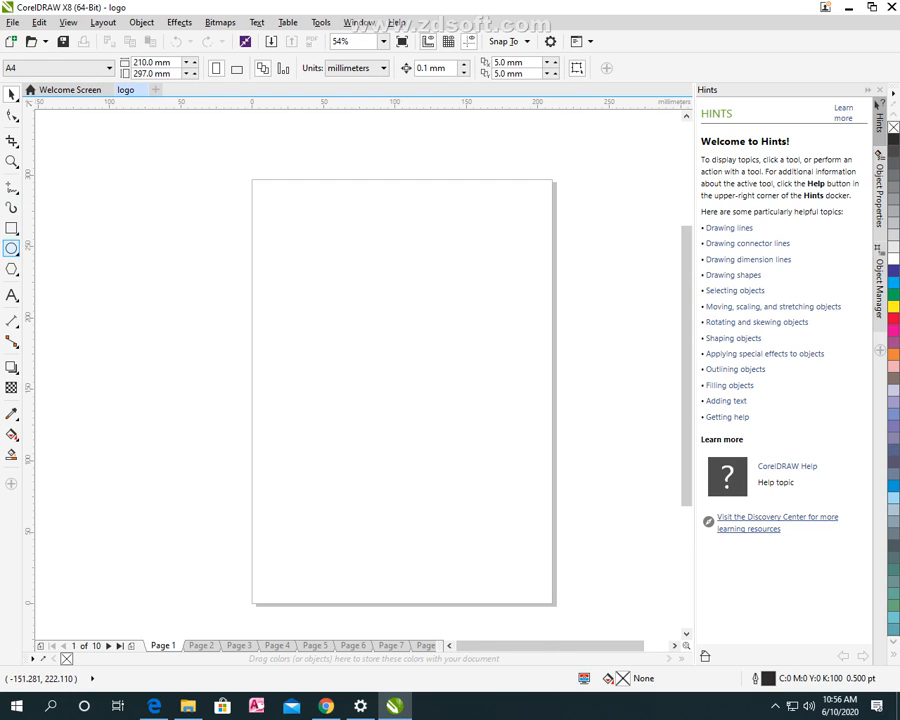
Step: Draw two circles with the Ellipse tool, about 92 mm wide on the page's upper half and about 88 mm wide near its bottom
left_click(15, 252)
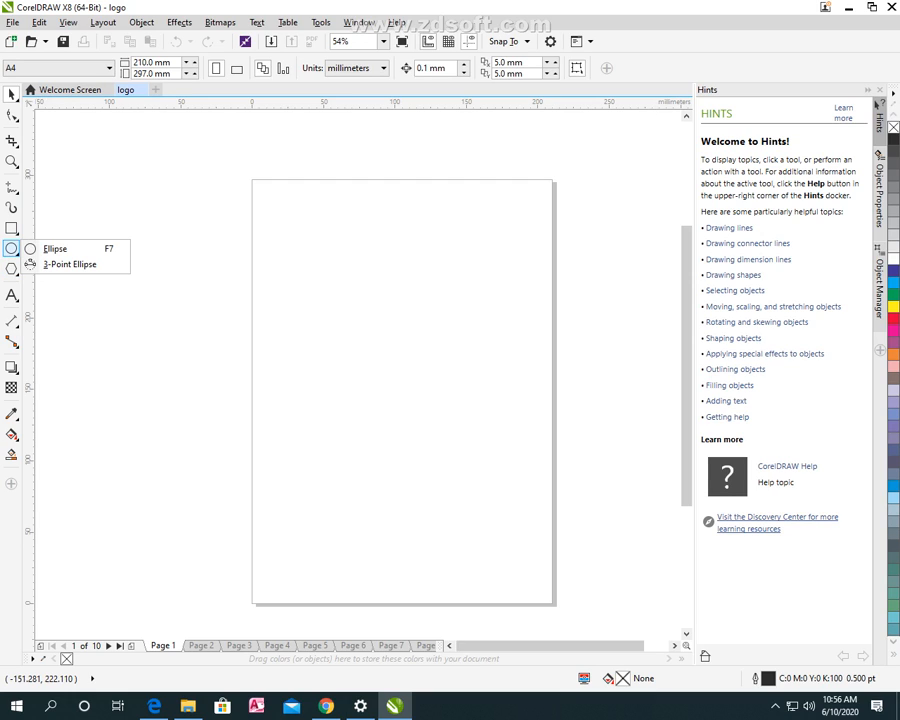
left_click(62, 250)
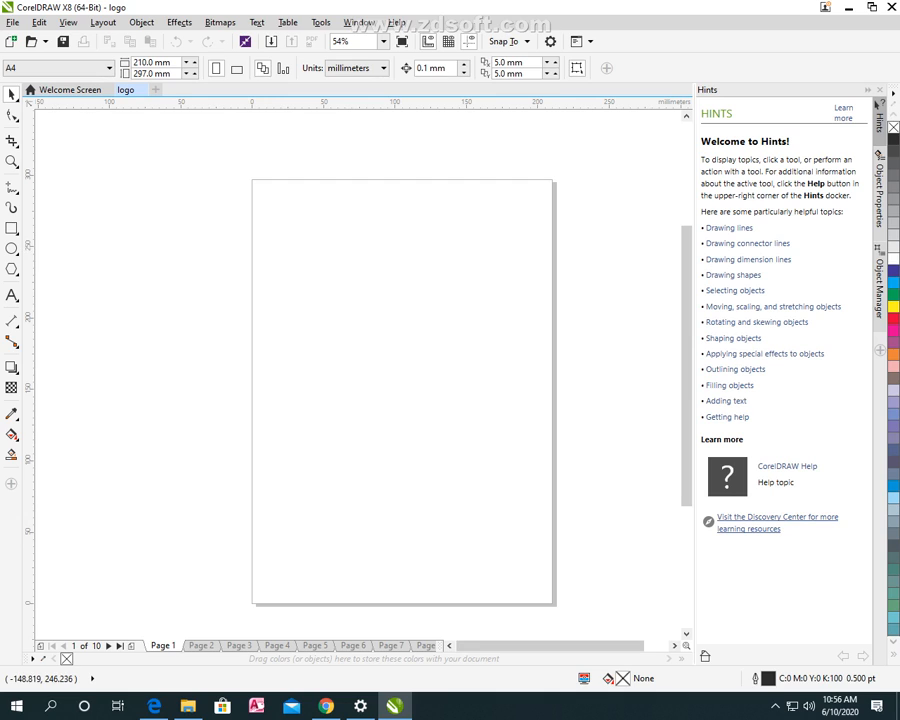
left_click_drag(325, 247, 473, 362)
key("F7")
left_click_drag(329, 232, 461, 312)
left_click_drag(312, 447, 438, 573)
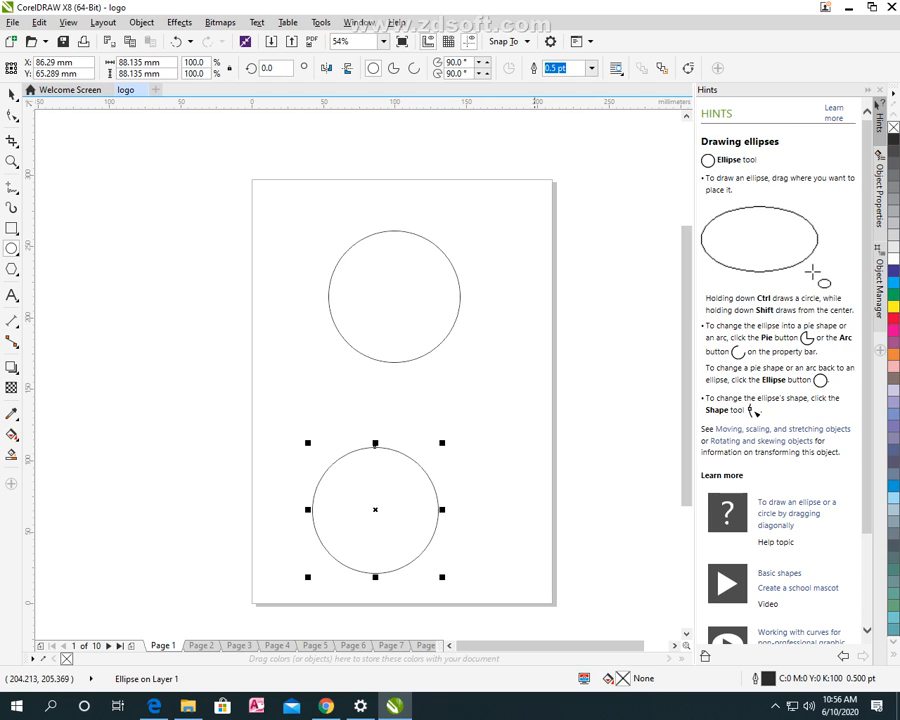
Step: Add an ellipse about 116 by 101 mm over the page's upper-left corner, a smaller circle at right, and an ellipse about 99 by 73 mm at upper right
left_click_drag(259, 166, 380, 272)
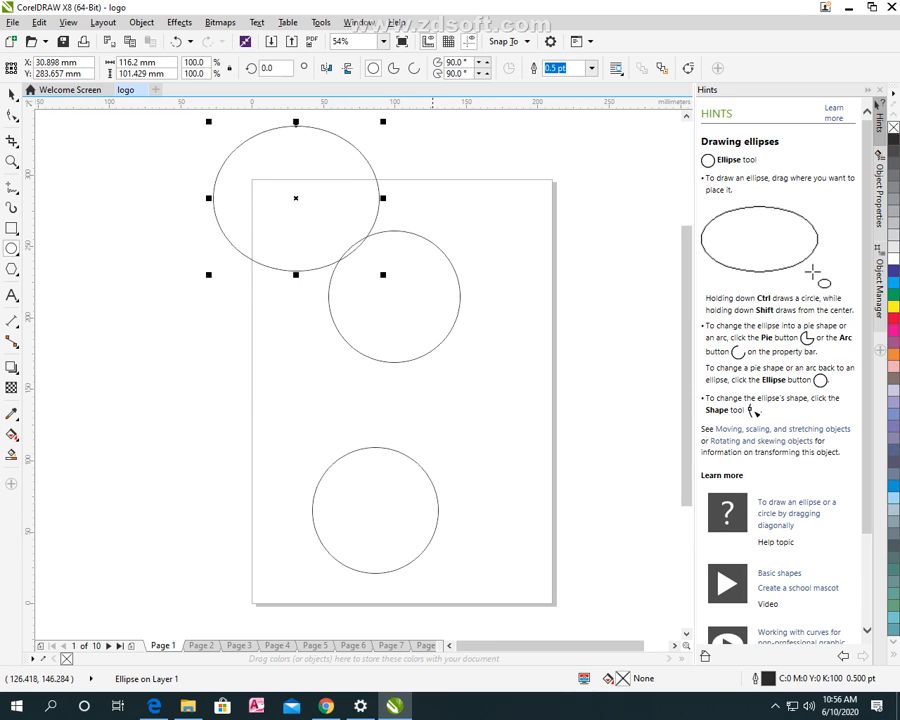
left_click_drag(435, 386, 535, 488)
left_click_drag(461, 196, 541, 249)
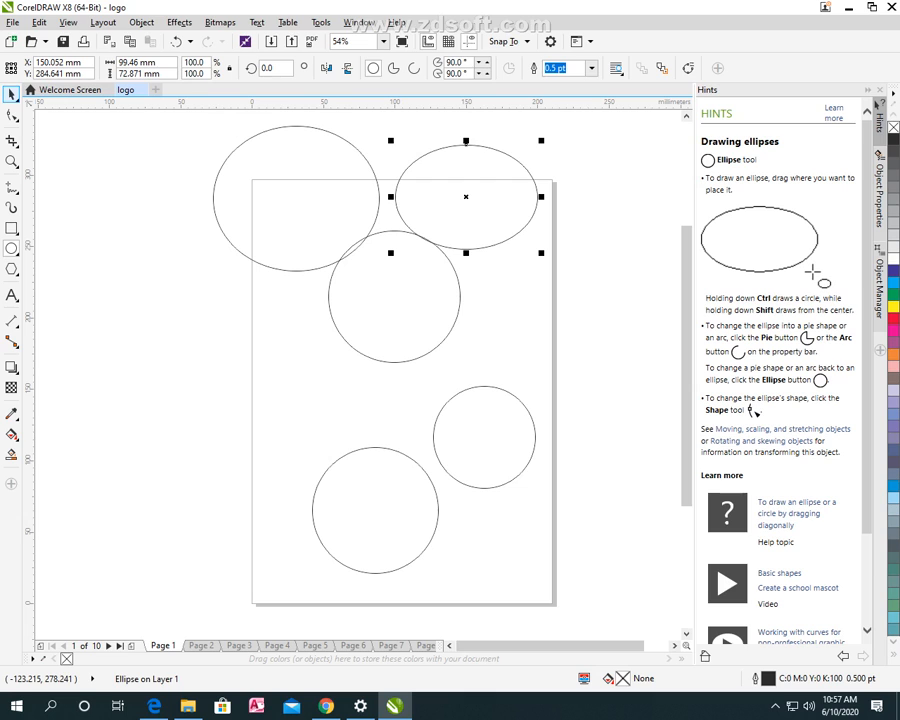
scroll(538, 350, "down", 1)
scroll(538, 350, "down", 2)
scroll(538, 350, "up", 2)
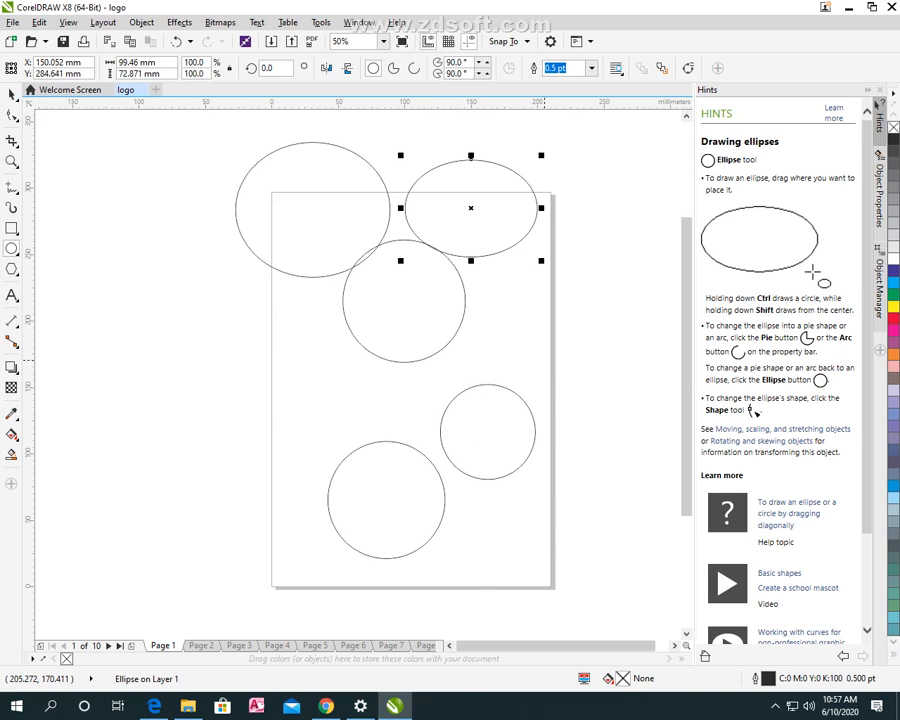
scroll(545, 357, "up", 2)
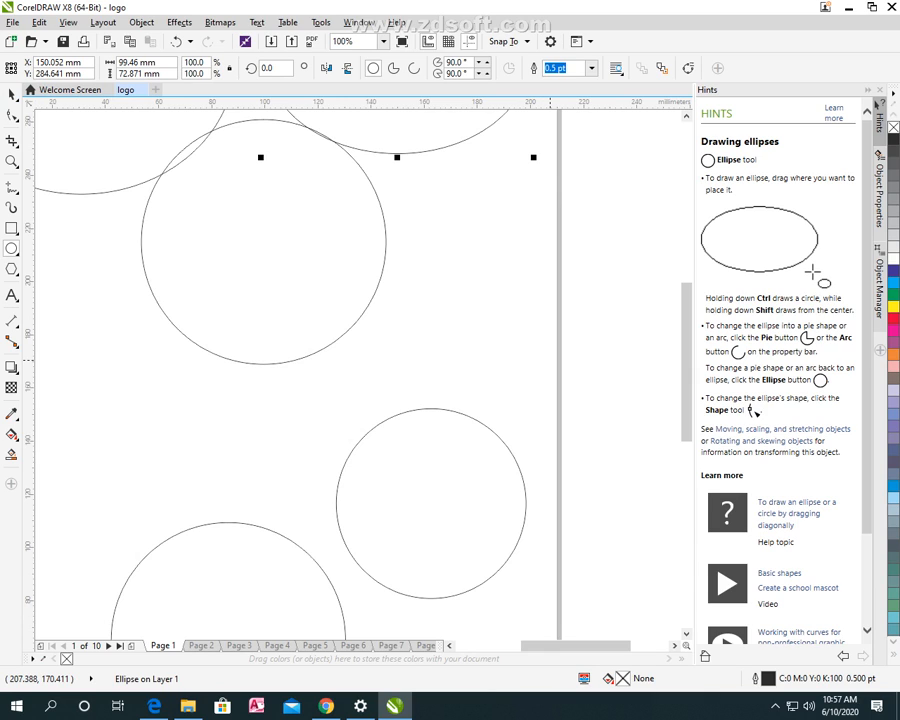
scroll(551, 361, "down", 2)
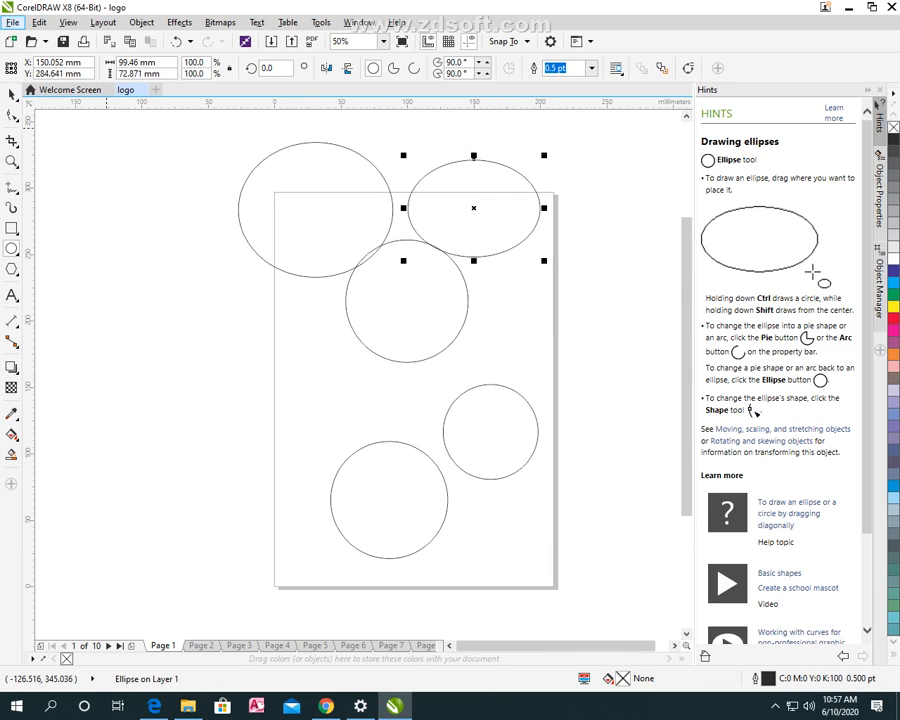
Step: Reshape the upper-right ellipse with the Shape tool into a pie spanning from about 7° to 330°
left_click(12, 116)
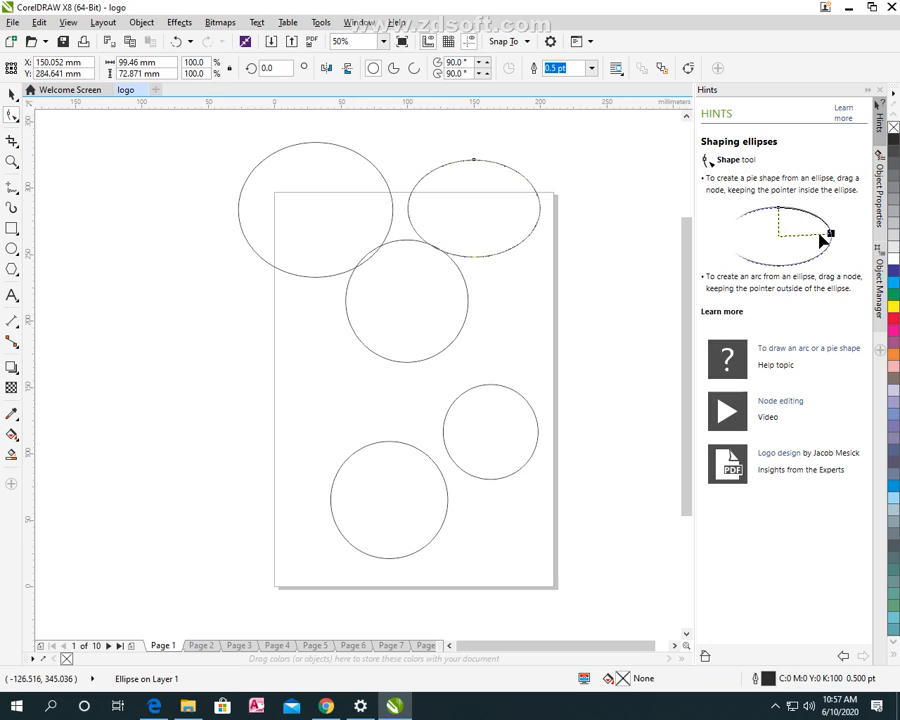
left_click(16, 119)
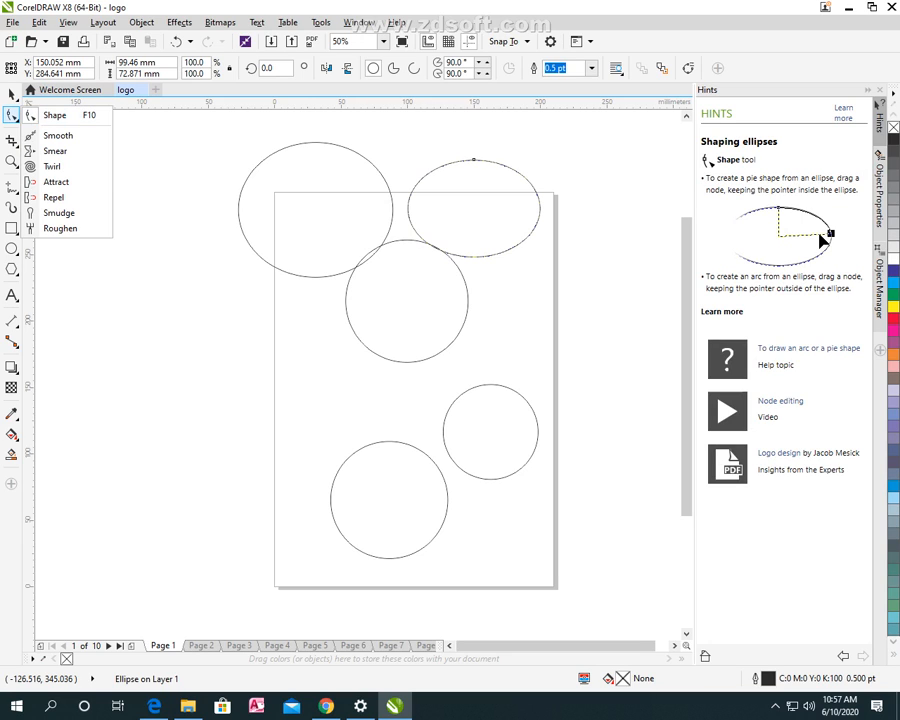
left_click(55, 115)
left_click_drag(474, 160, 522, 190)
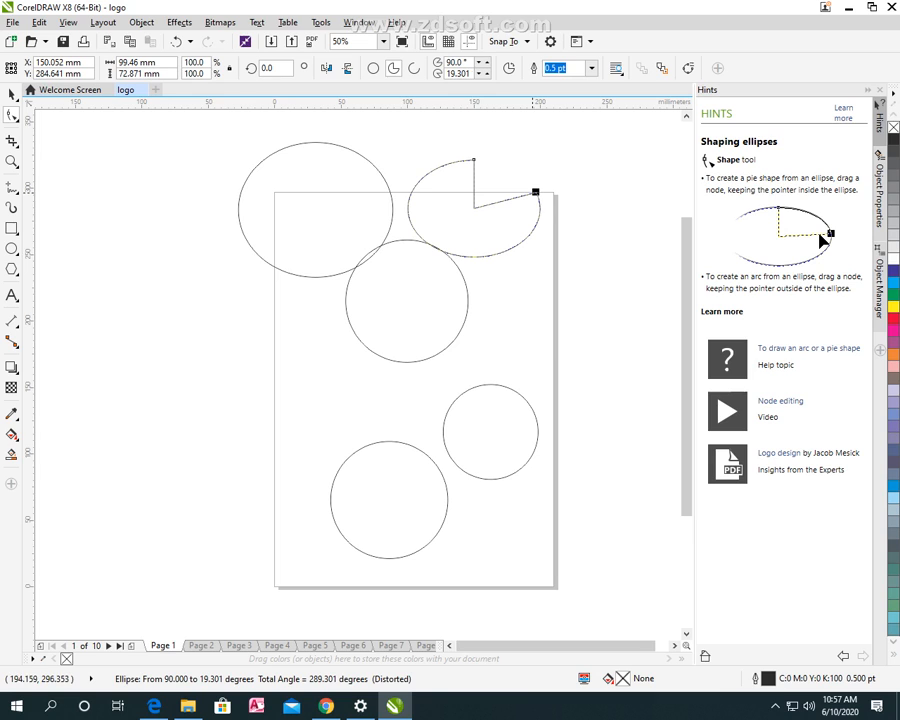
left_click_drag(536, 191, 530, 232)
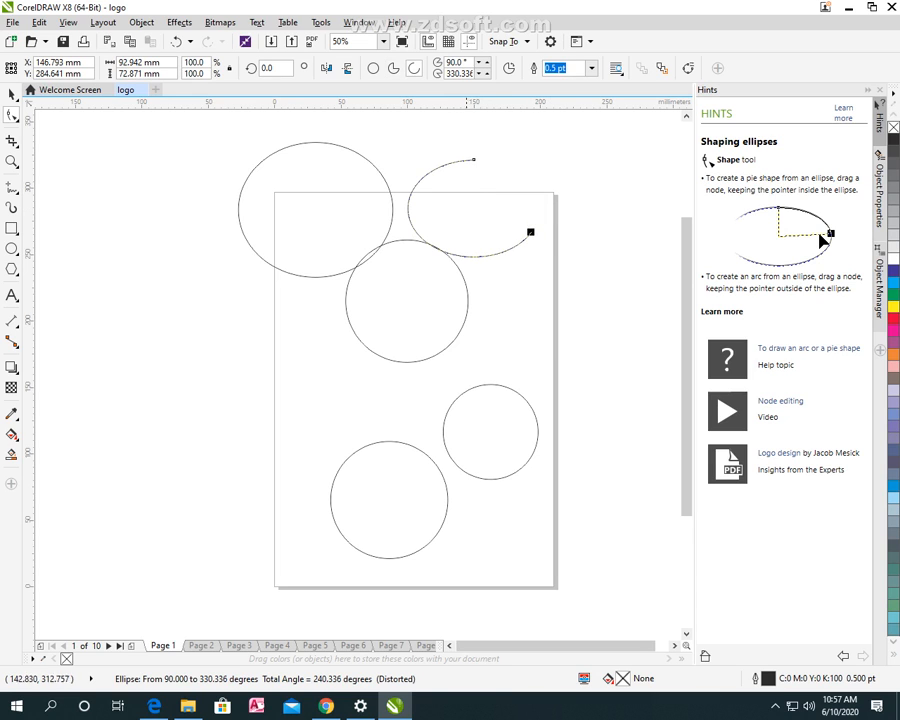
left_click_drag(473, 159, 539, 202)
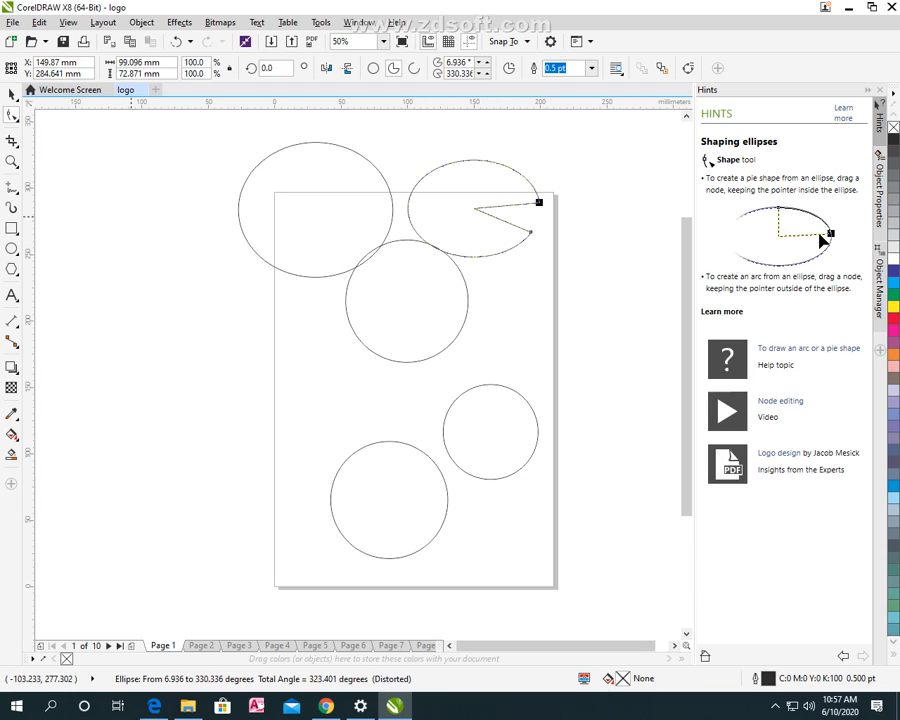
Step: Shrink the large upper-left ellipse to about 74 by 74 mm beside the page and convert it to a pie shape
left_click(12, 94)
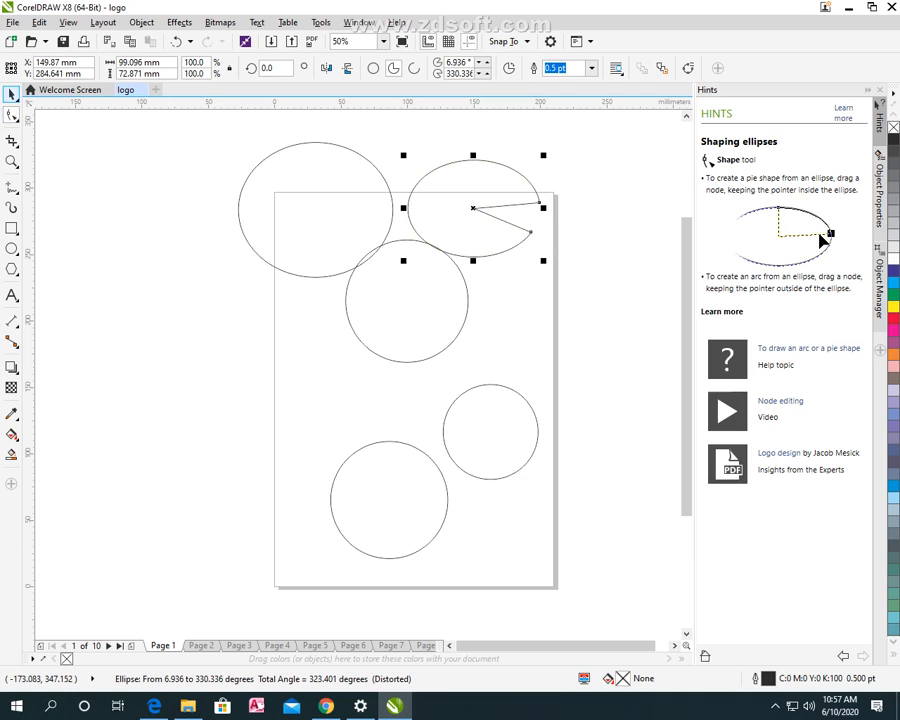
left_click(357, 152)
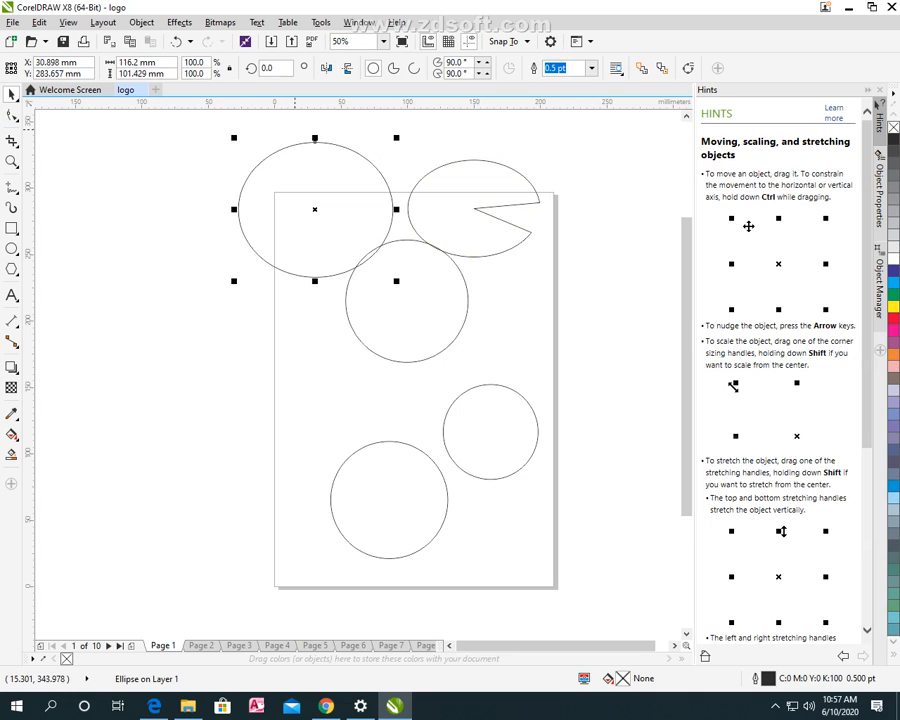
left_click_drag(315, 137, 315, 178)
mouse_move(233, 227)
left_mouse_down()
mouse_move(292, 227)
mouse_move(223, 248)
left_mouse_up()
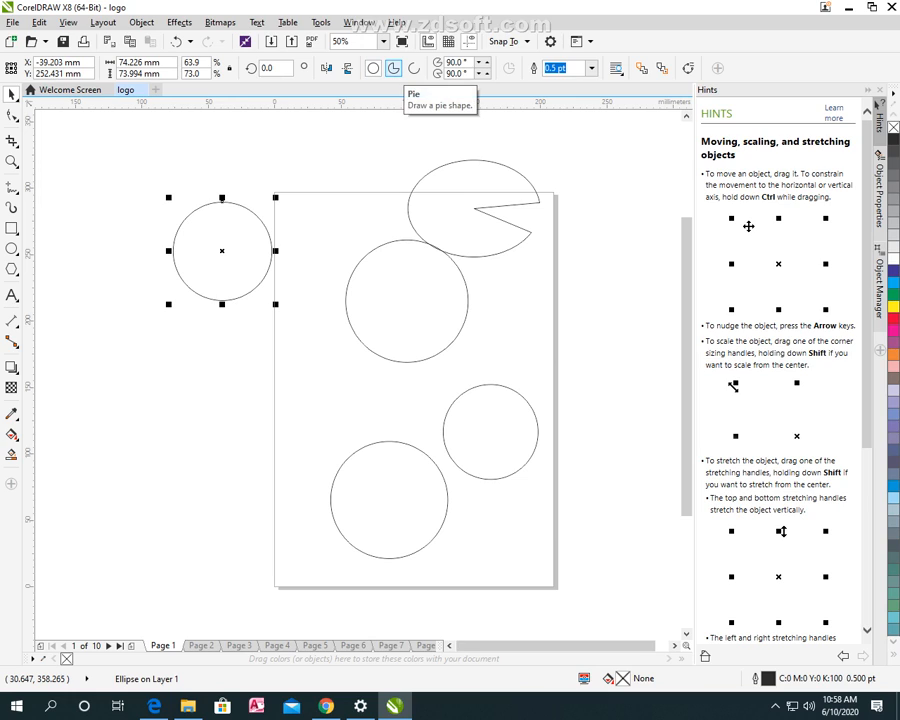
left_click(393, 69)
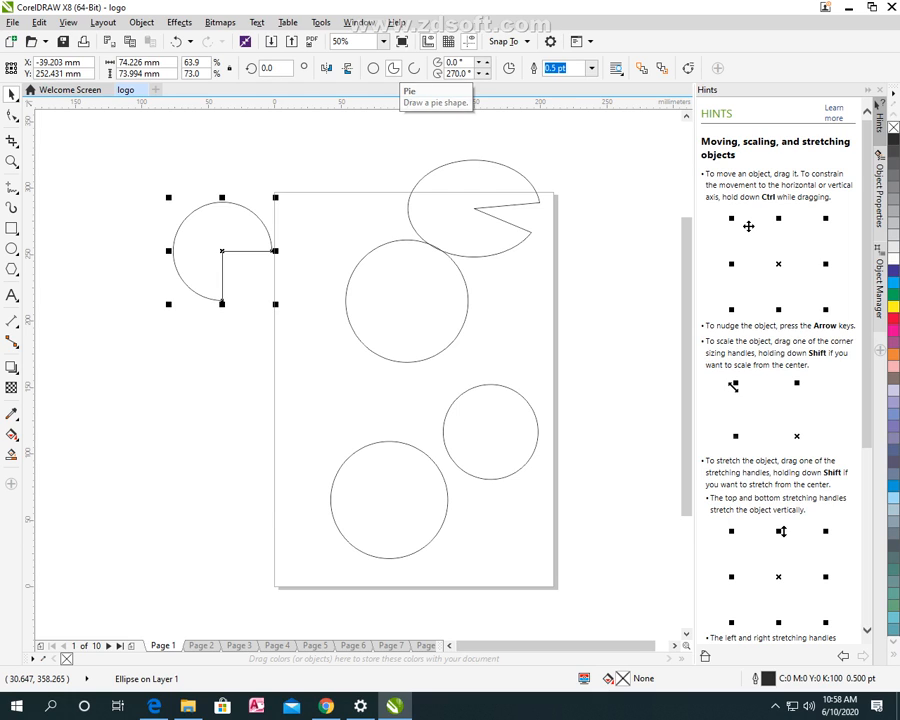
Step: Convert the circle below the pie-shaped ellipse to an arc and move it down to the page's left edge
left_click(466, 290)
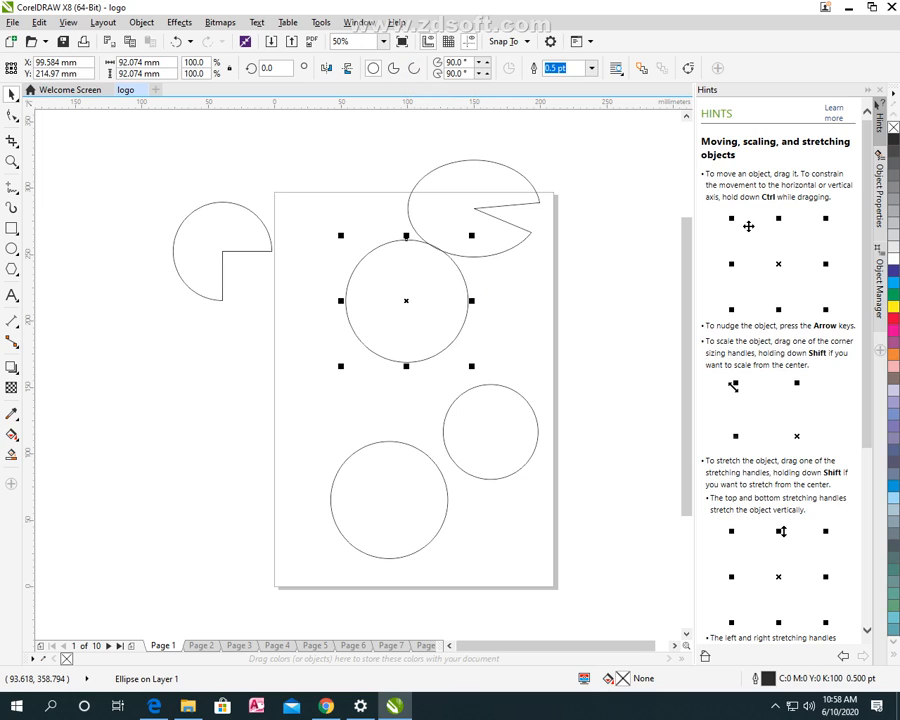
left_click(414, 68)
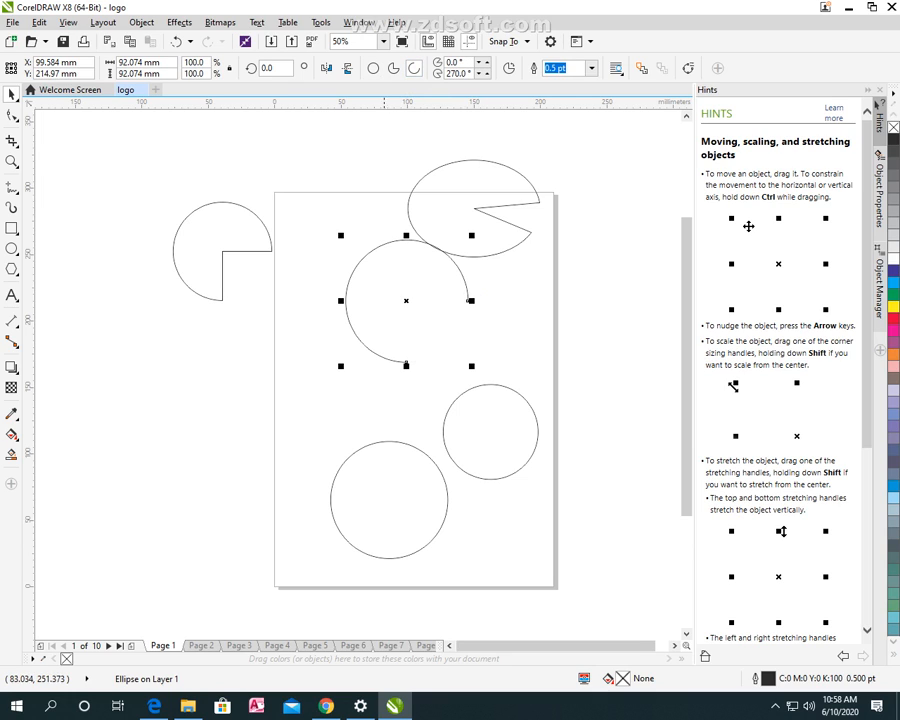
left_click_drag(377, 246, 305, 296)
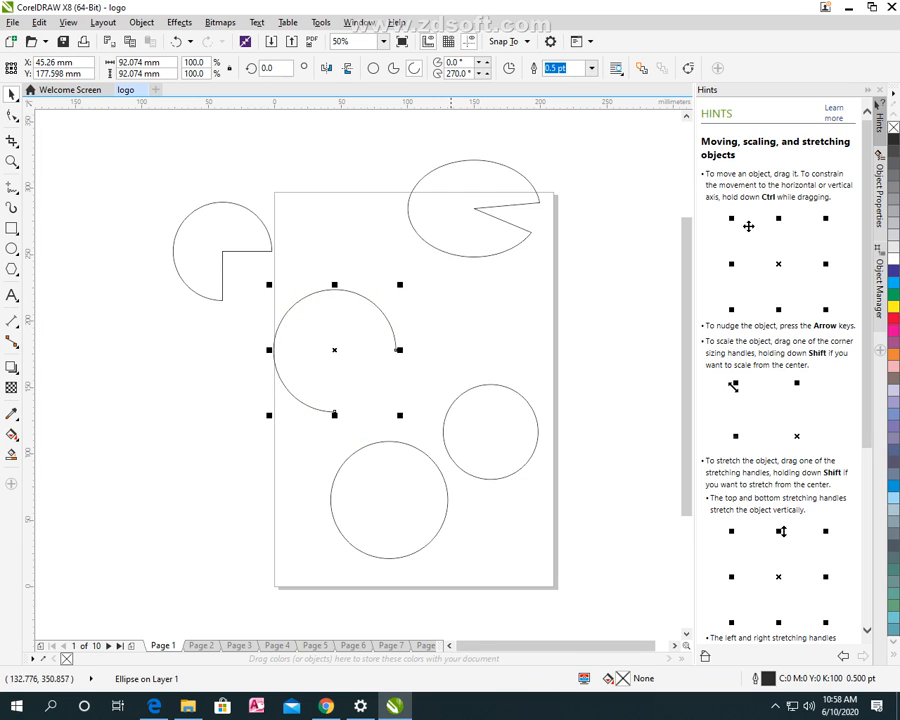
Step: Set the arc's start and end angles to 342° and 251°, and freely rotate and skew it to about 105 by 78 mm
left_click_drag(334, 413, 314, 408)
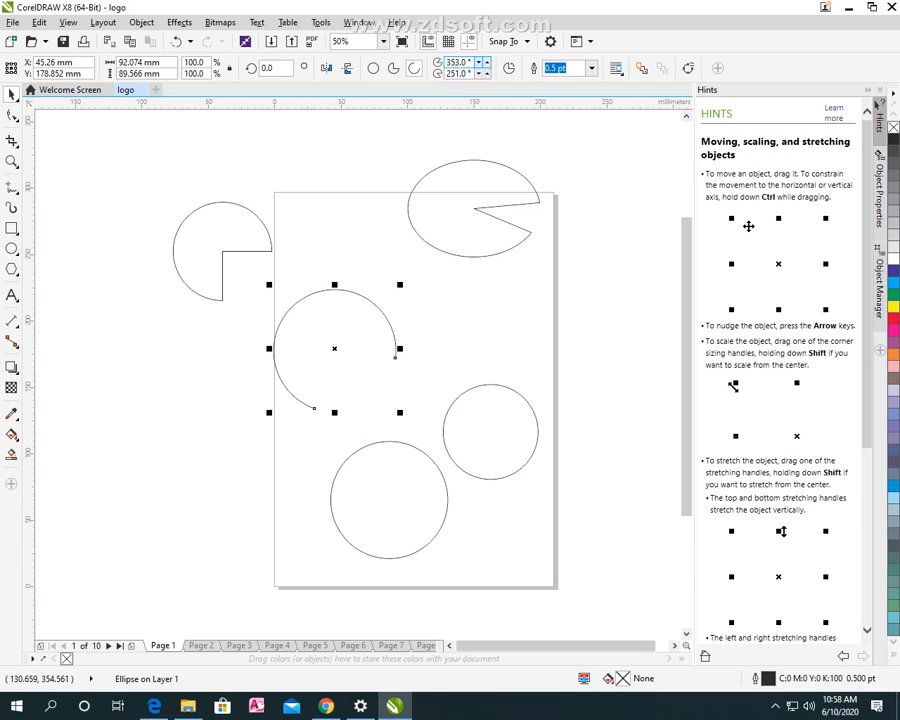
left_click_drag(393, 366, 401, 260)
left_click(395, 350)
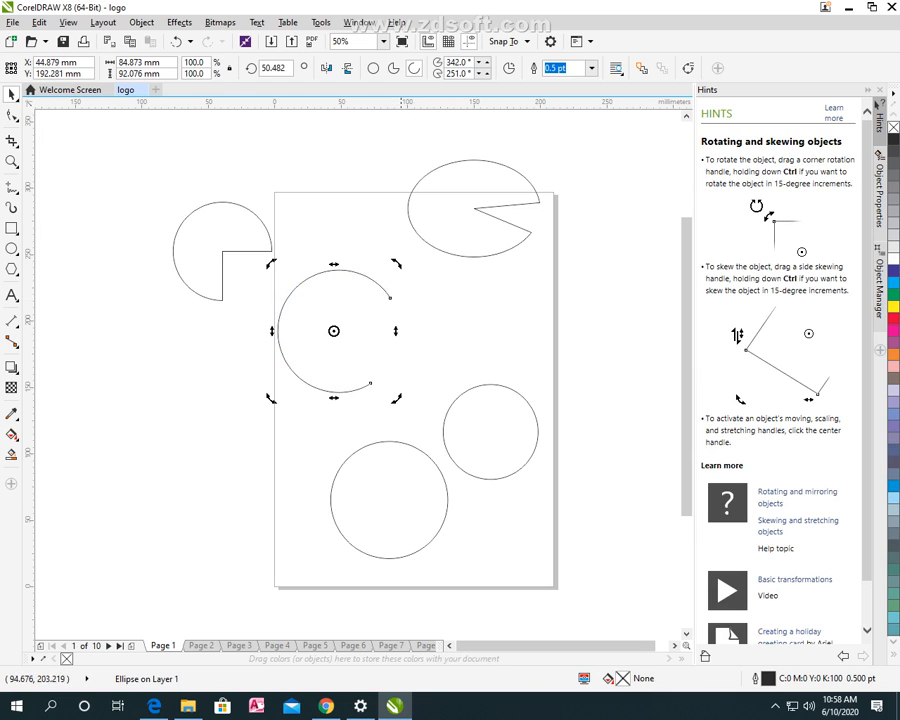
left_click_drag(396, 331, 266, 298)
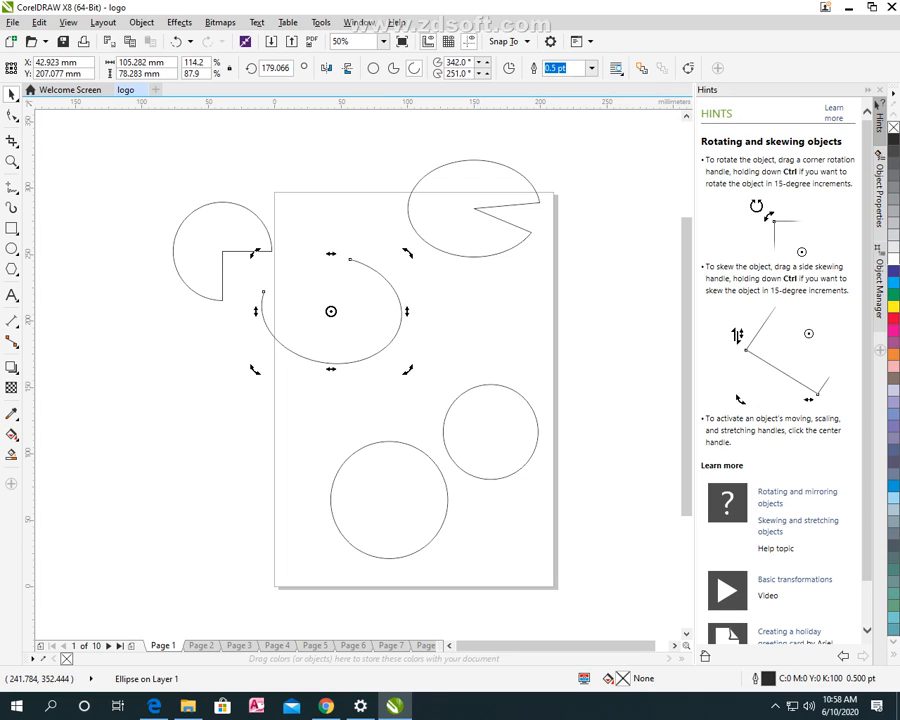
Step: Fill the open arc with red, the smaller circle with magenta and the larger lower circle with pale lavender
left_click(893, 318)
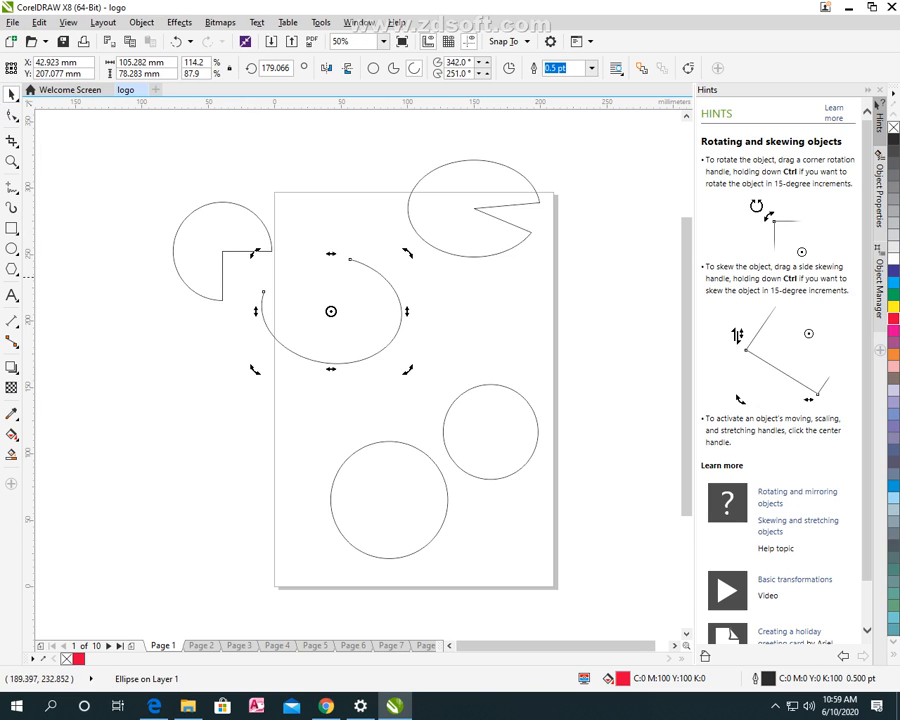
left_click(398, 298)
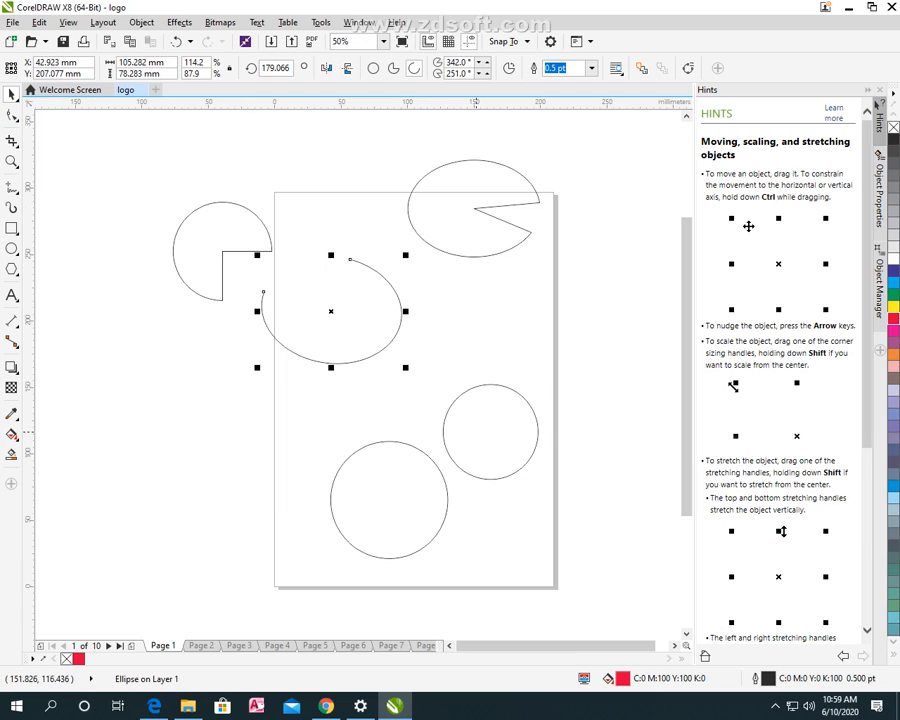
left_click(478, 431)
left_click(893, 330)
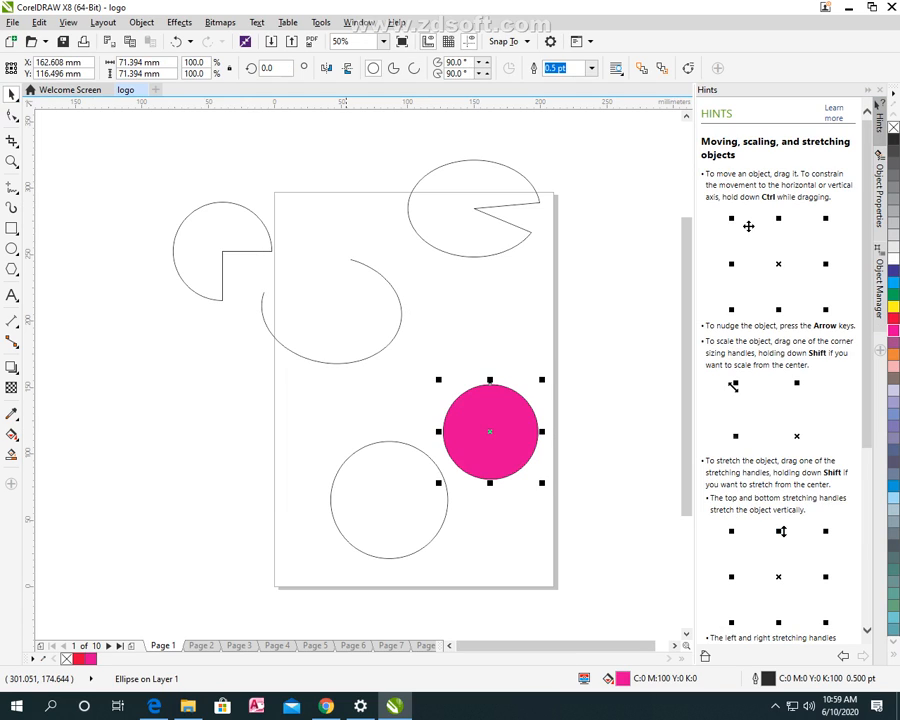
left_click(372, 480)
left_click(893, 390)
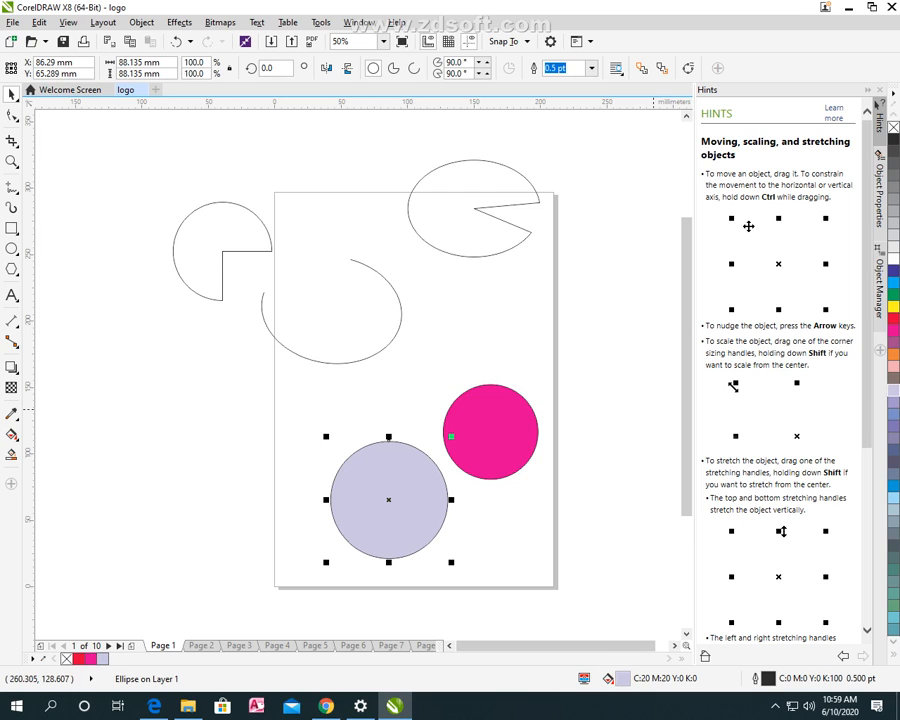
Step: Fill the pie shape beside the page with yellow and the upper-right elliptical pie with cyan blue
left_click(211, 242)
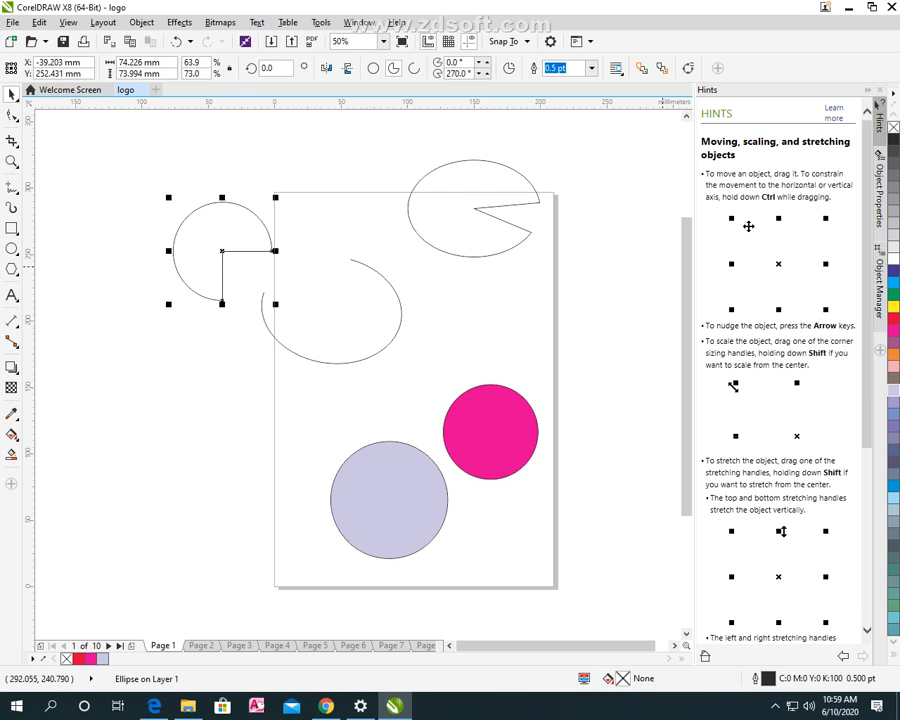
left_click(893, 308)
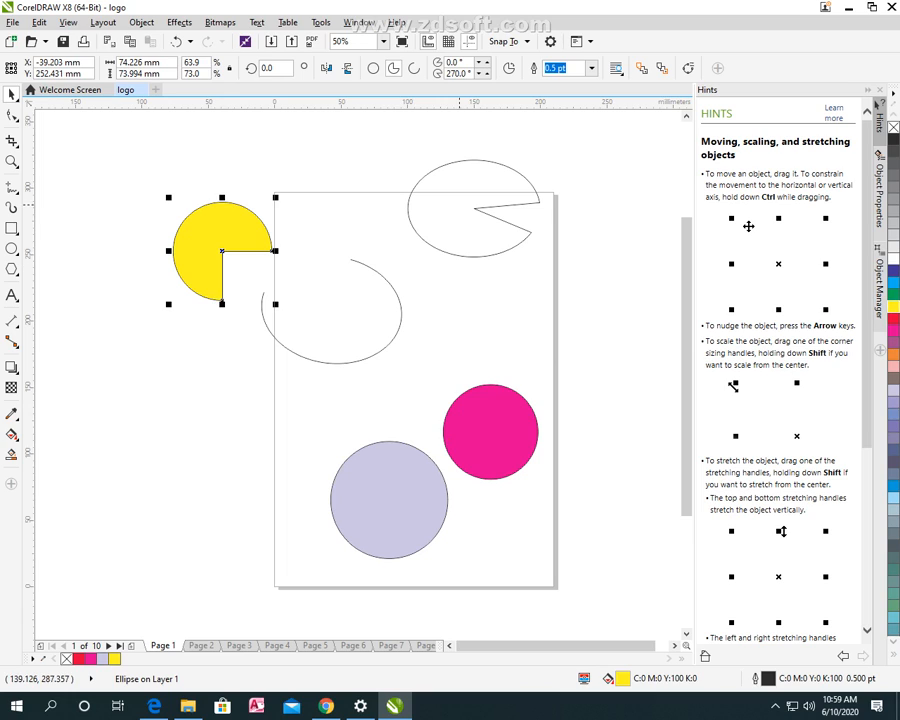
left_click(459, 203)
left_click(893, 283)
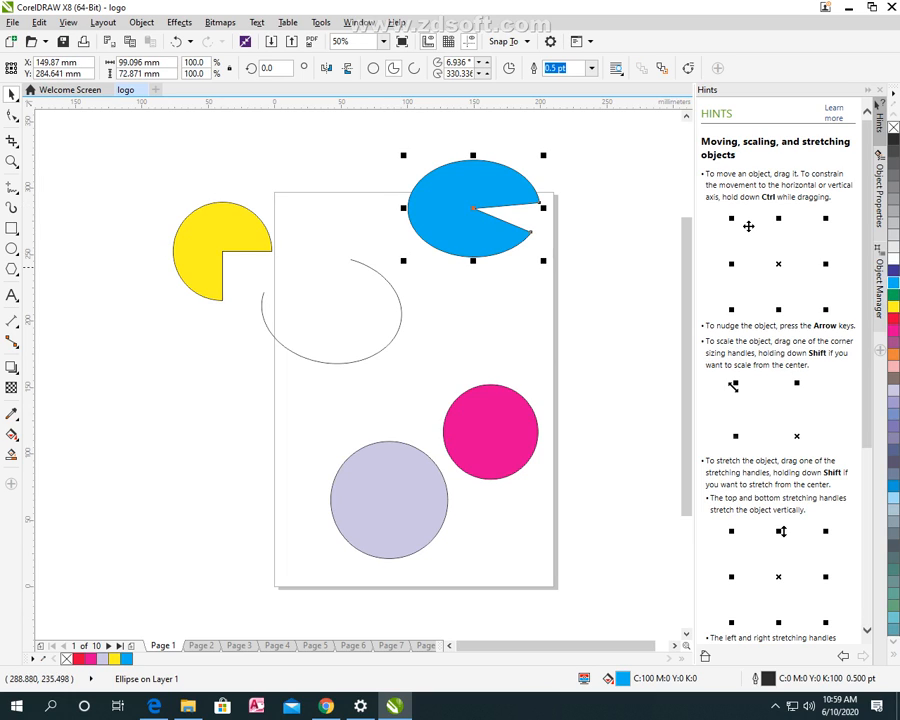
Step: Change the open arc's fill to pale lavender and move it fully onto the page, centered at about X 69 mm
left_click(318, 358)
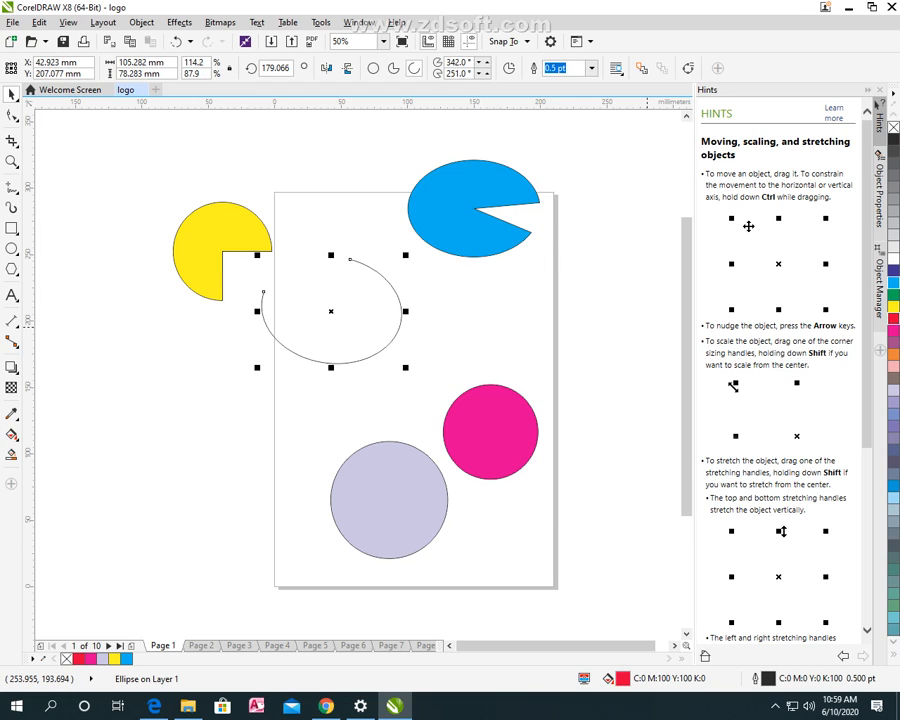
left_click(893, 390)
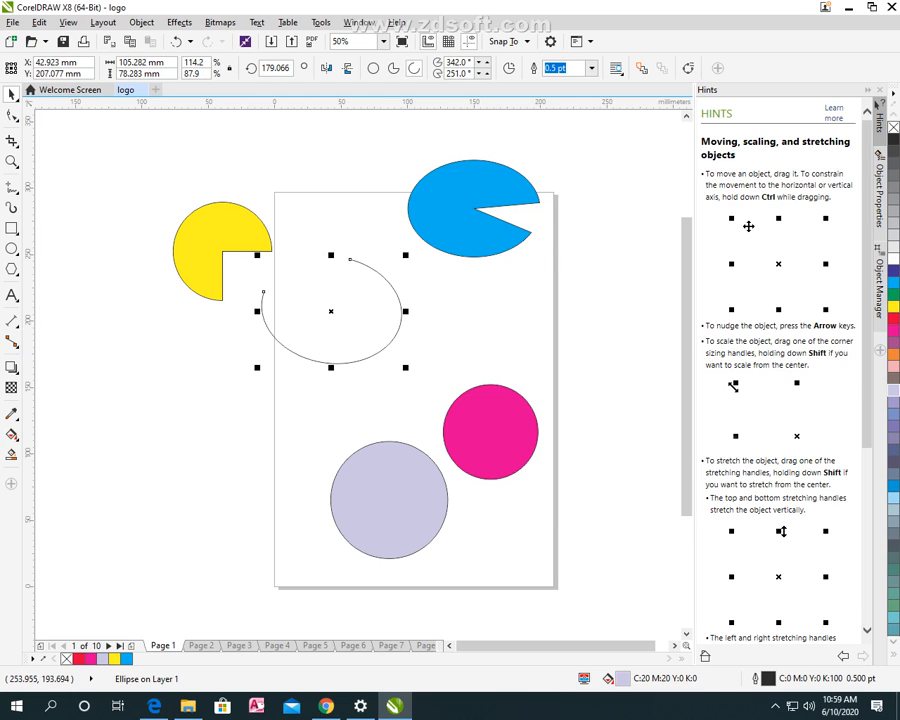
left_click_drag(263, 291, 298, 291)
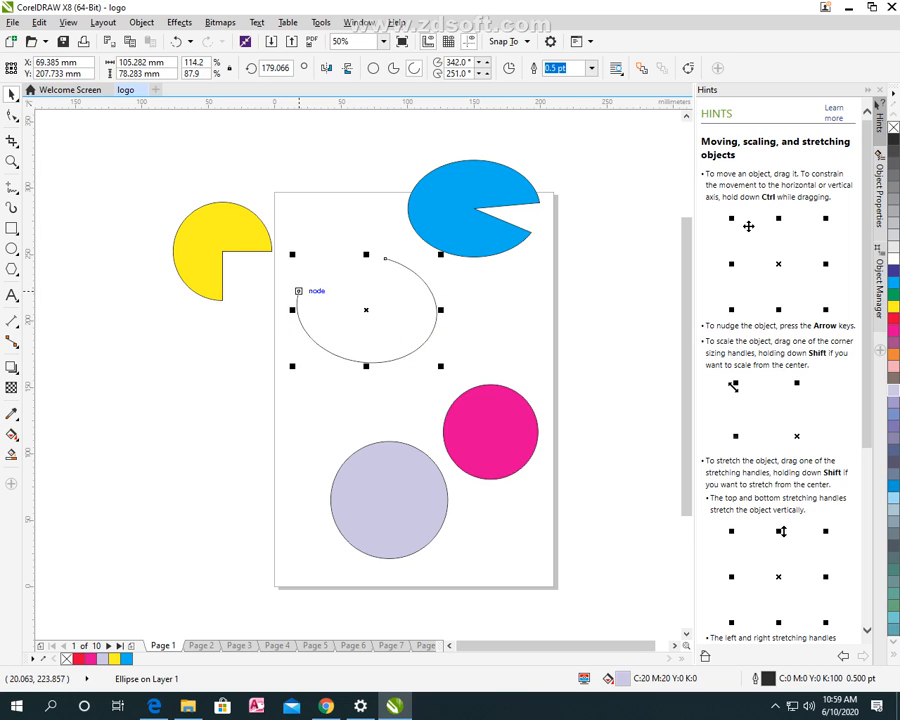
Step: Turn the open arc into a pie starting at about 339° with the Shape tool, and fill it with green
left_click(298, 291)
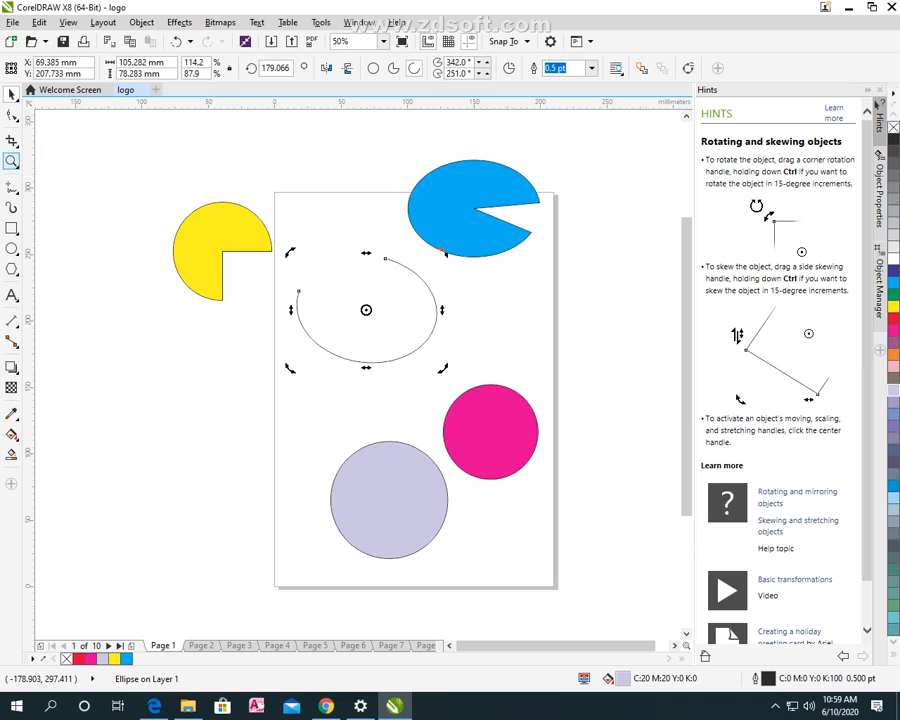
left_click(12, 115)
left_click_drag(298, 291, 330, 298)
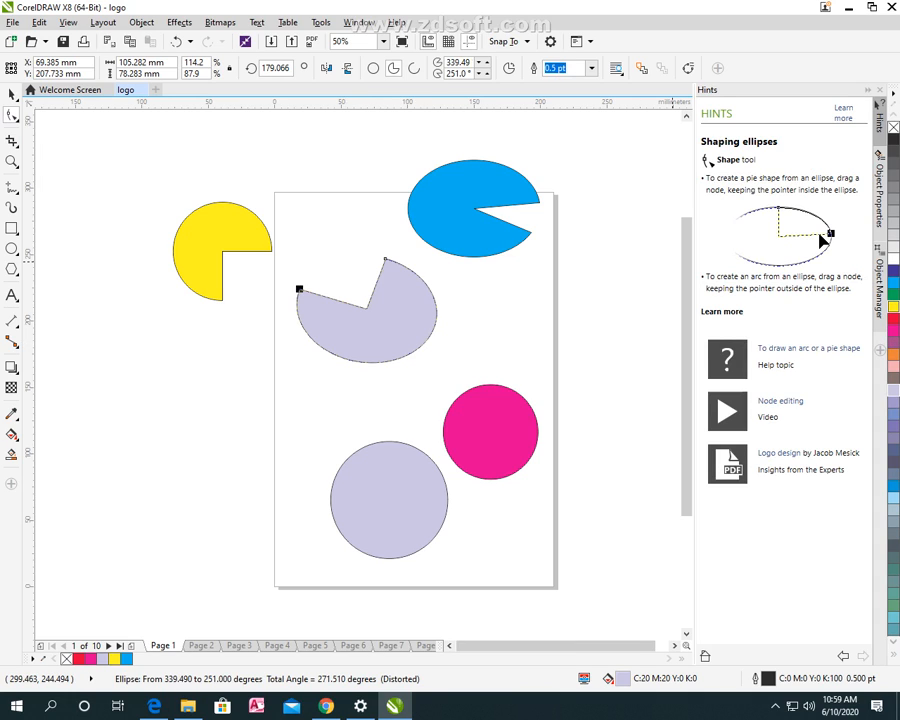
left_click(893, 294)
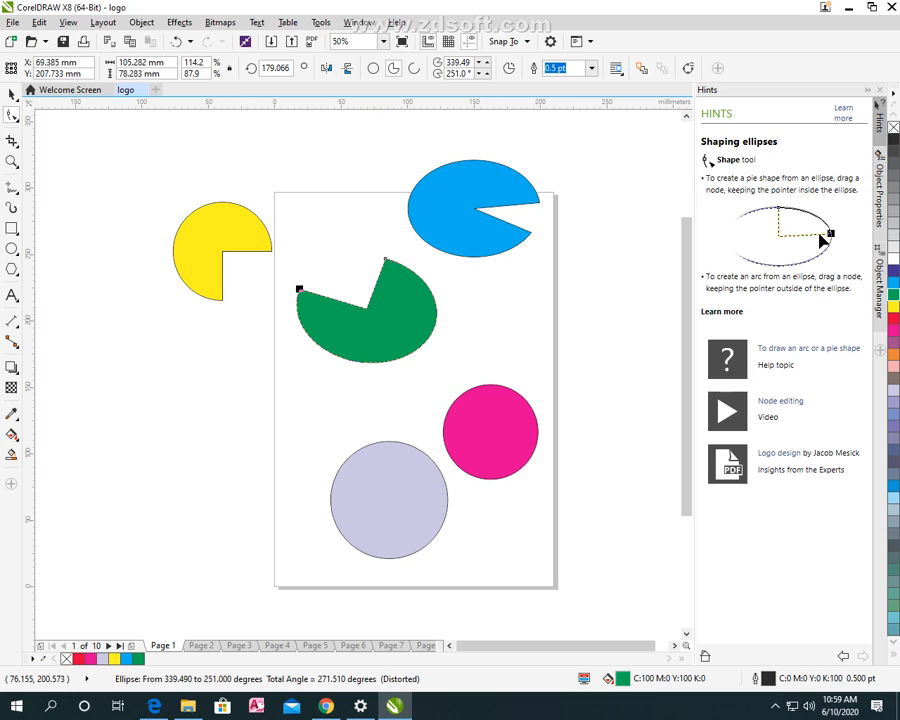
Step: Reshape the green pie into a quarter wedge spanning from about 1° to 86°
left_click_drag(298, 289, 296, 305)
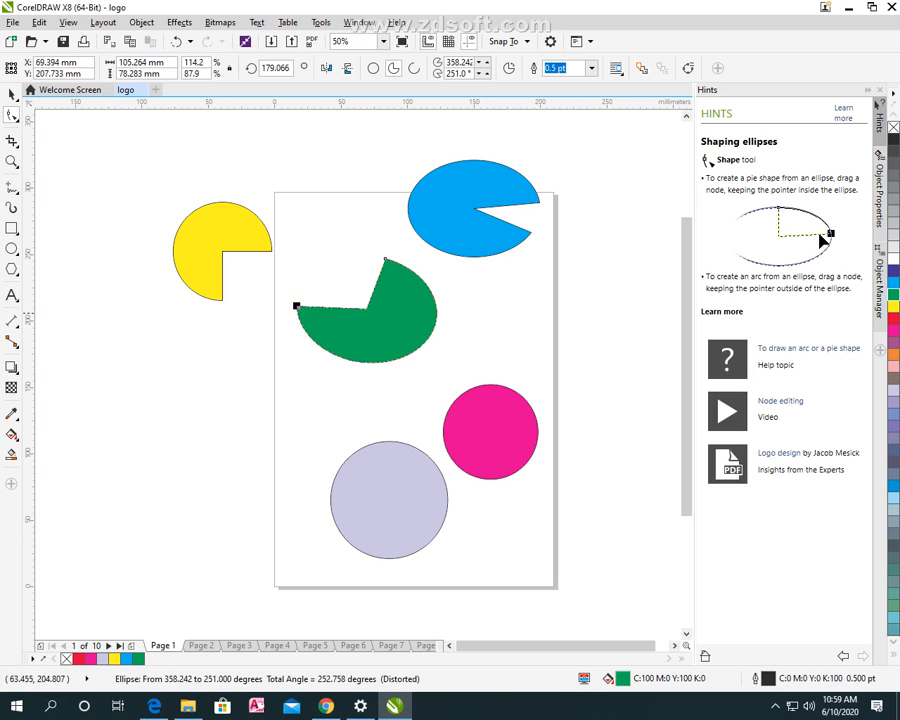
left_click(385, 259)
mouse_move(297, 302)
left_mouse_down()
mouse_move(295, 318)
mouse_move(358, 361)
mouse_move(312, 336)
mouse_move(296, 309)
left_mouse_up()
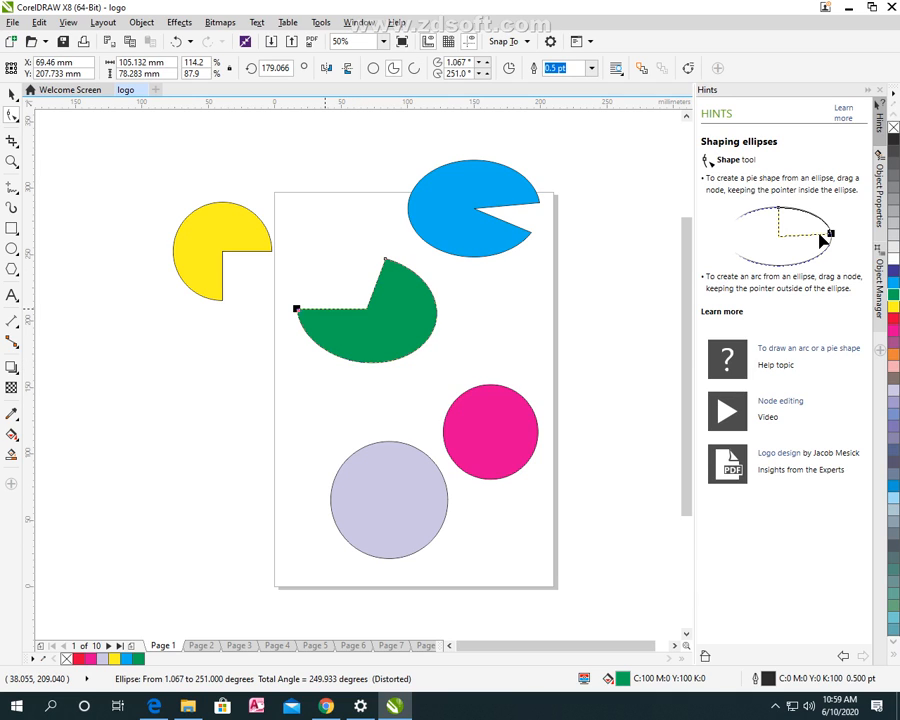
left_click_drag(385, 259, 423, 343)
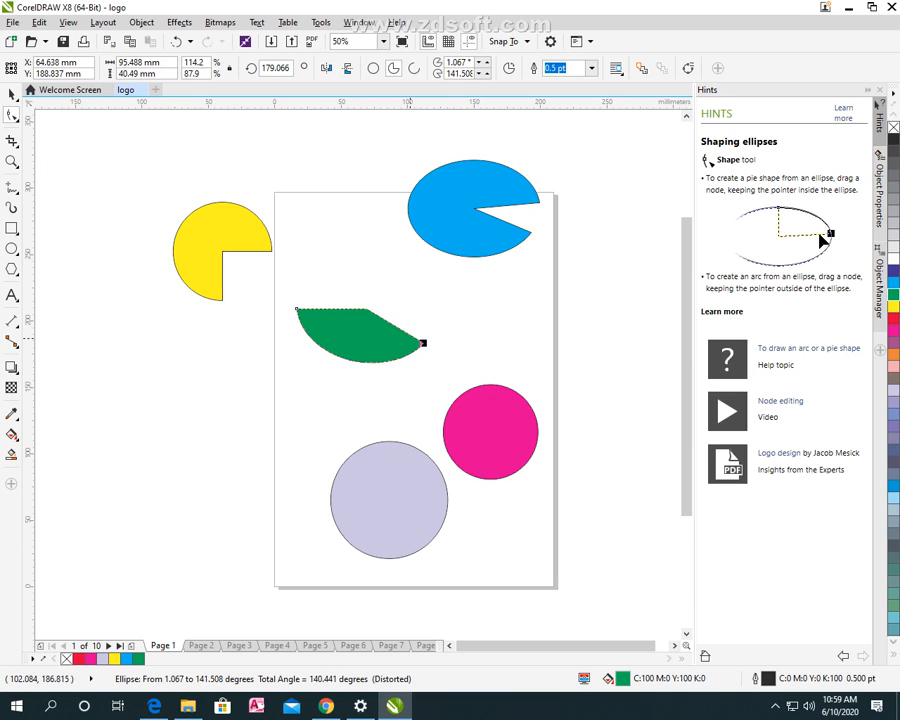
left_click_drag(423, 343, 365, 312)
left_click_drag(300, 308, 366, 361)
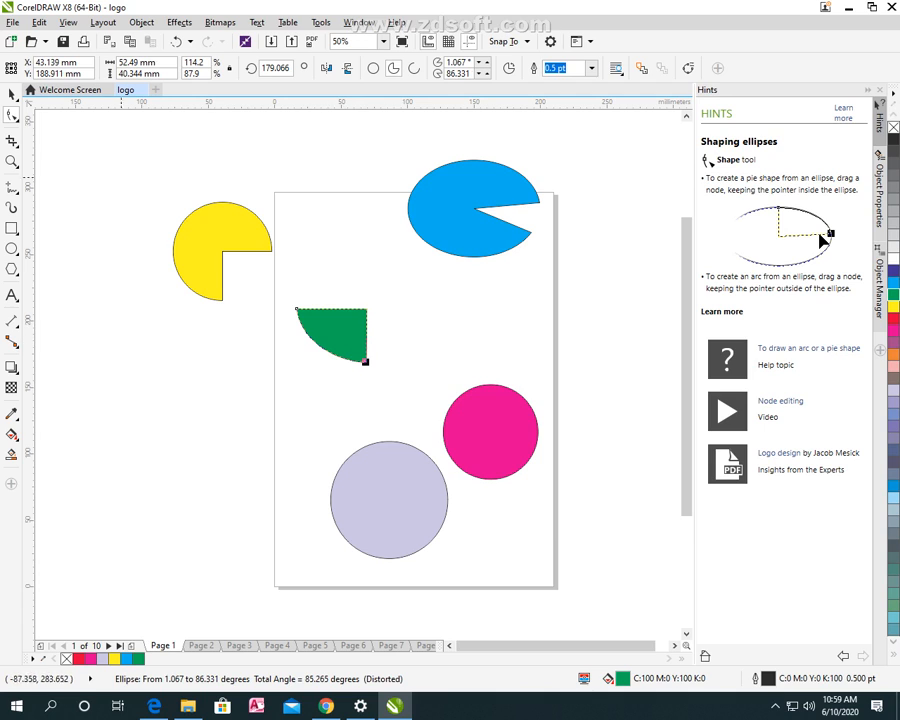
Step: Move the green wedge to the page's upper-left area, the yellow pie below it, and the blue pie down beside the yellow one
key("space")
left_click_drag(336, 327, 331, 211)
left_click_drag(215, 240, 348, 296)
left_click_drag(470, 200, 477, 271)
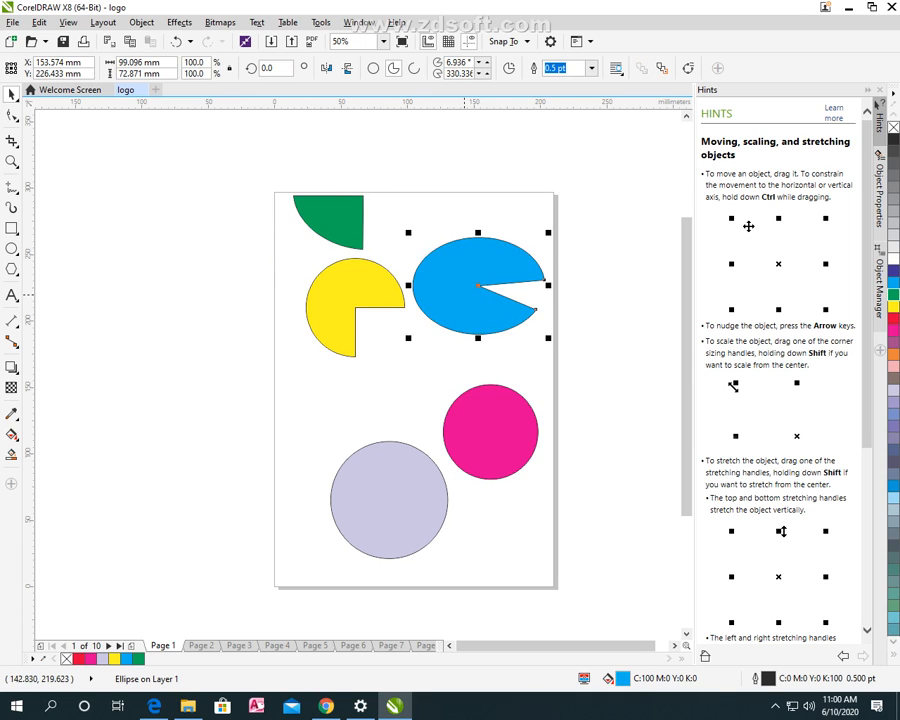
Step: Overlap the blue, yellow and green pies in one cluster, and place the magenta circle centrally over the larger lavender circle
left_click_drag(470, 287, 318, 319)
left_click_drag(338, 204, 409, 288)
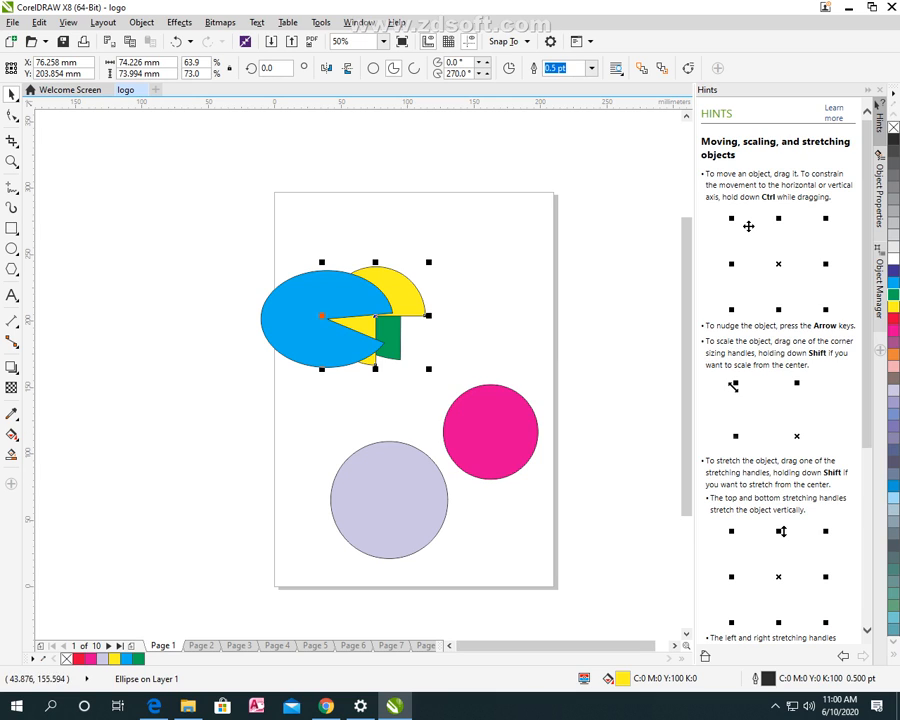
left_click_drag(415, 298, 386, 322)
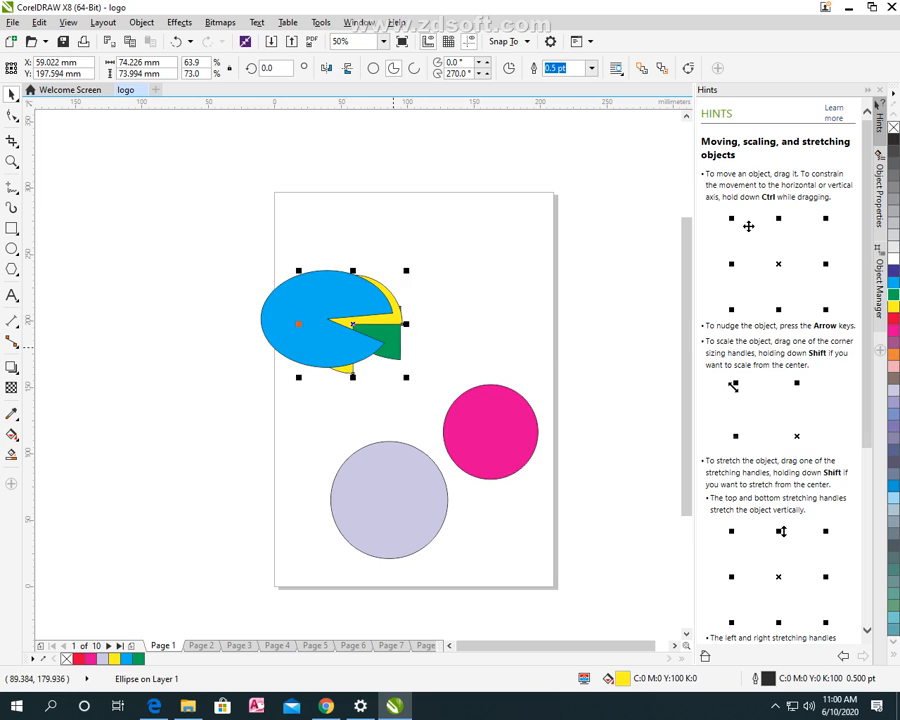
left_click(393, 348)
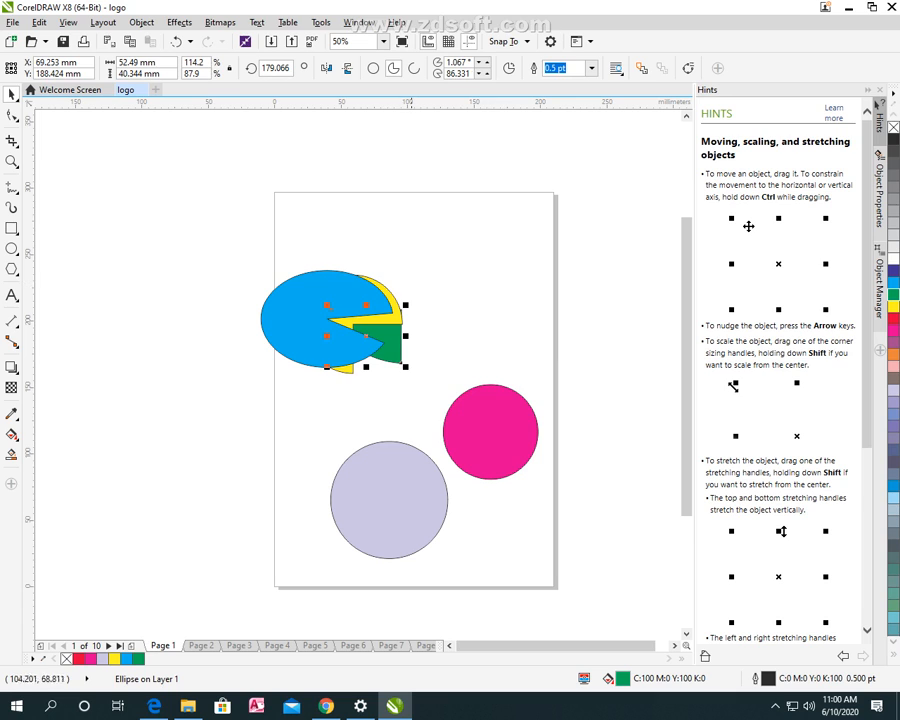
left_click_drag(511, 444, 409, 510)
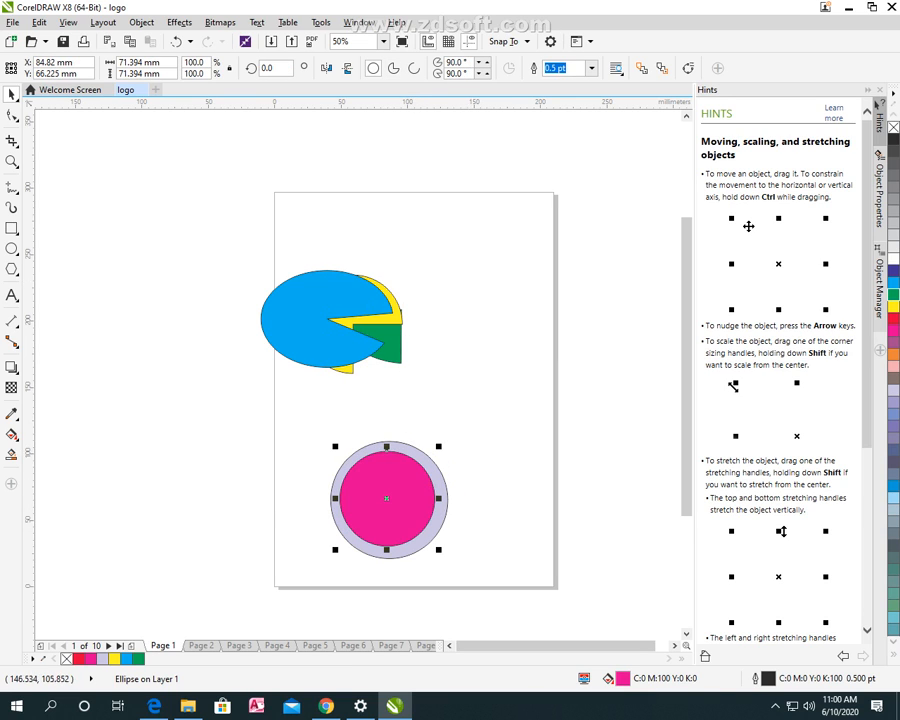